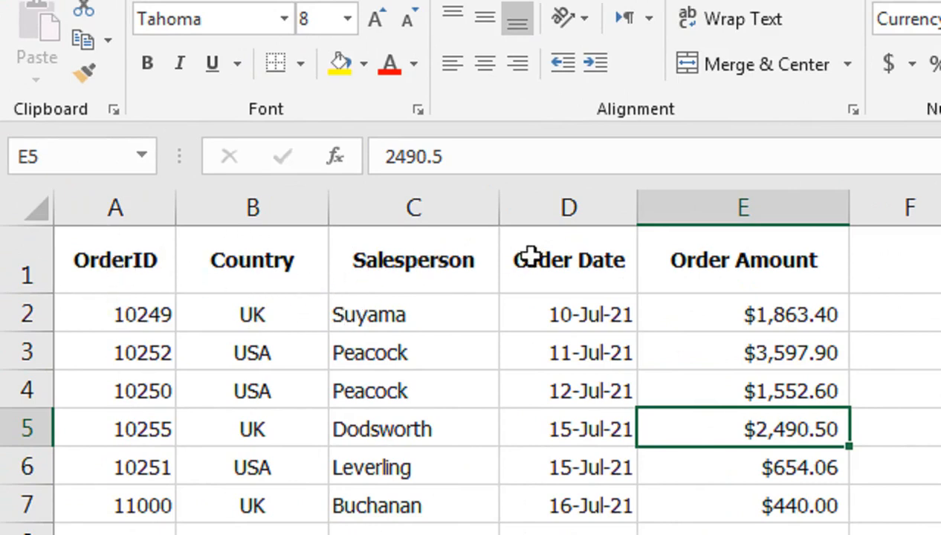
left_click(111, 266)
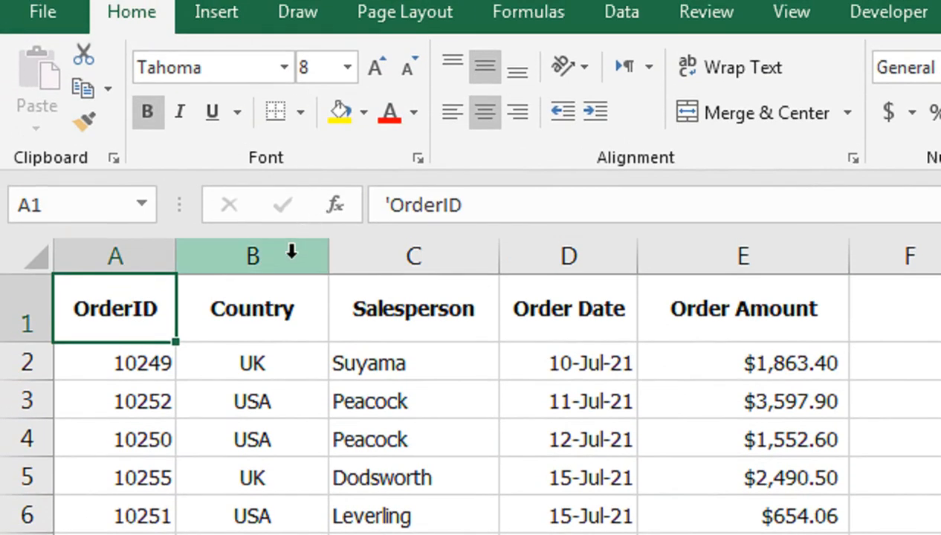
key("ctrl+shift+Right")
key("ctrl+shift+Down")
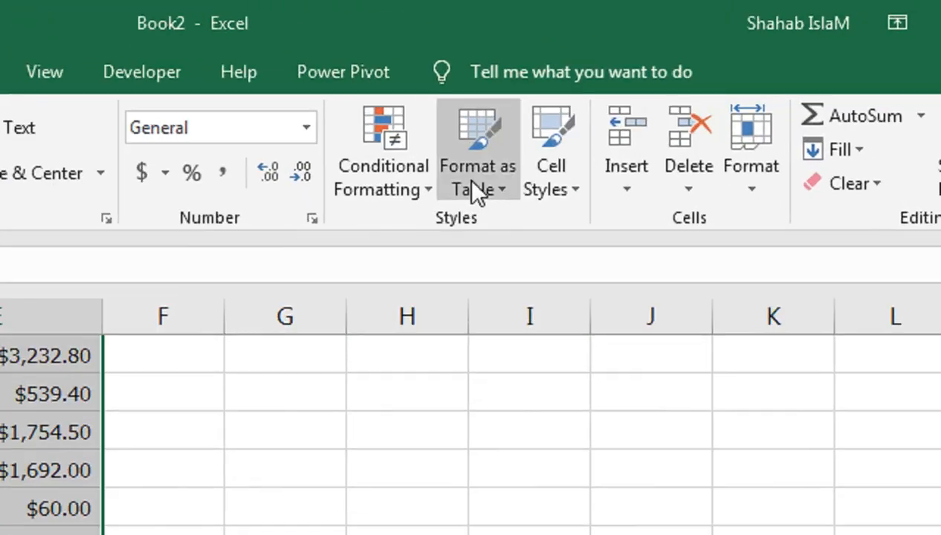
left_click(492, 188)
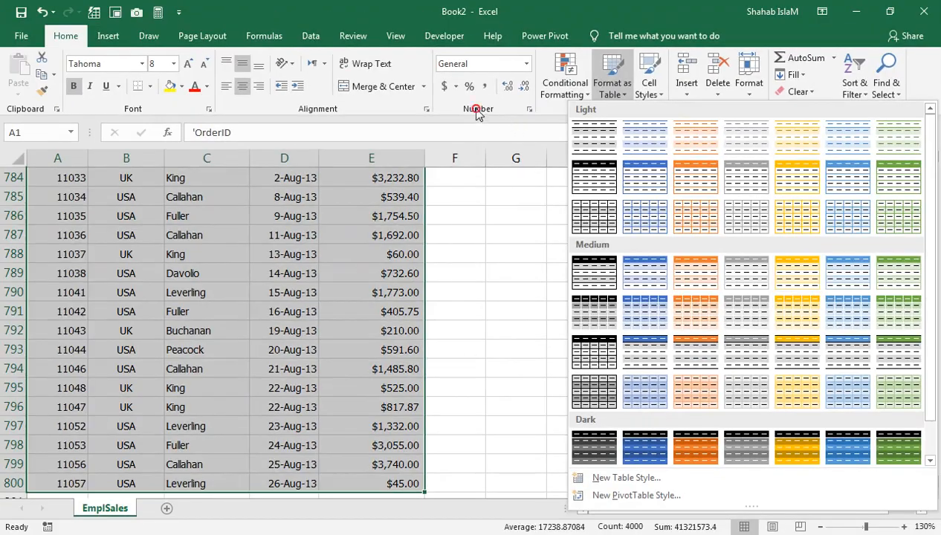
left_click(477, 114)
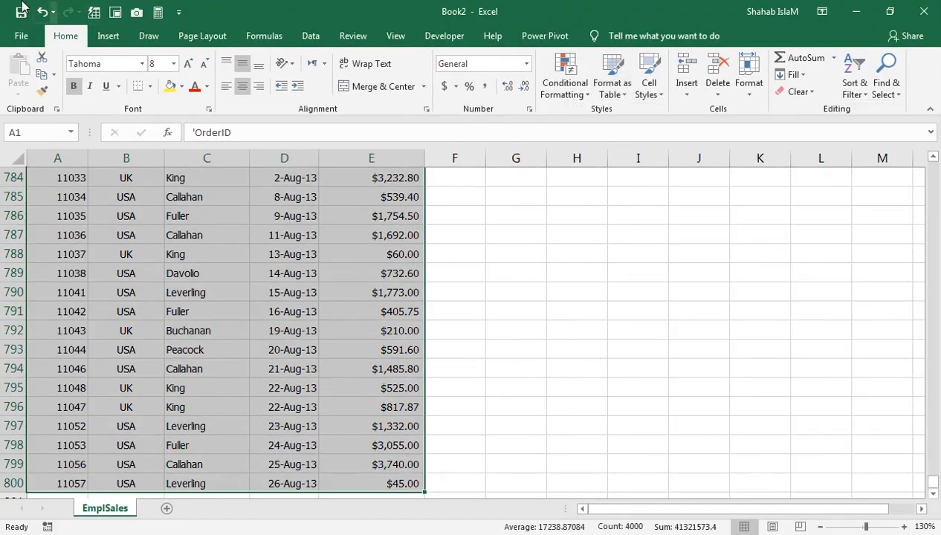
left_click(103, 38)
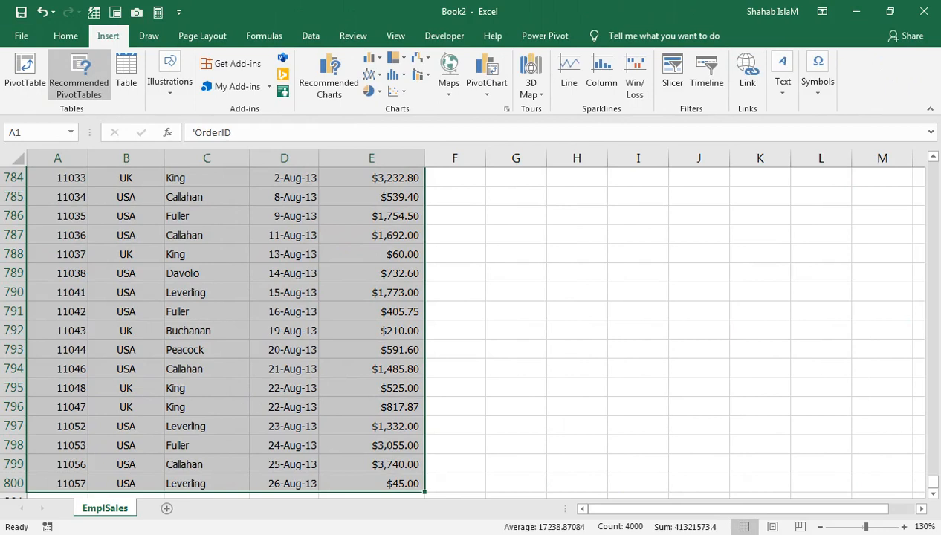
key("ctrl+q")
left_click(138, 162)
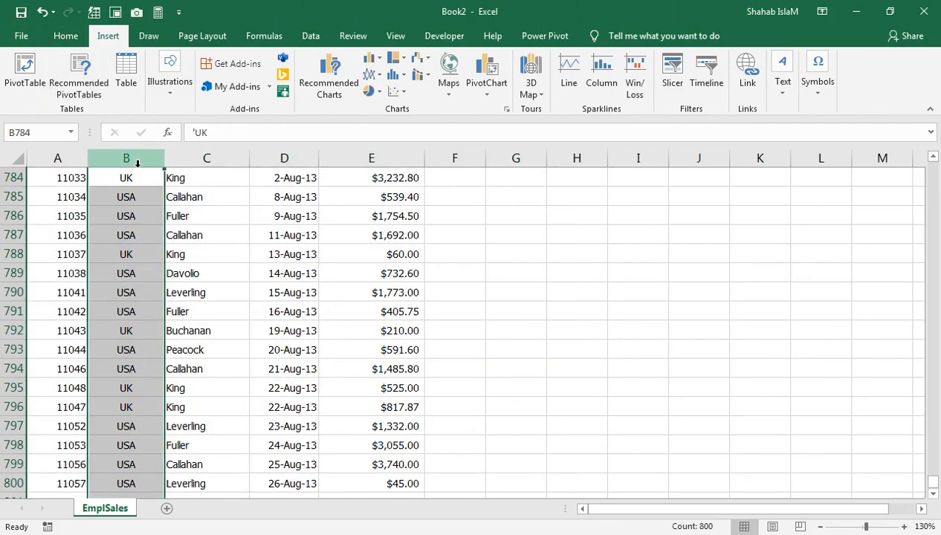
Format the sales data range A1:E800 as a table with headers, using the blue banded Medium style
key("ctrl+Up")
key("Left")
key("ctrl+shift+Right")
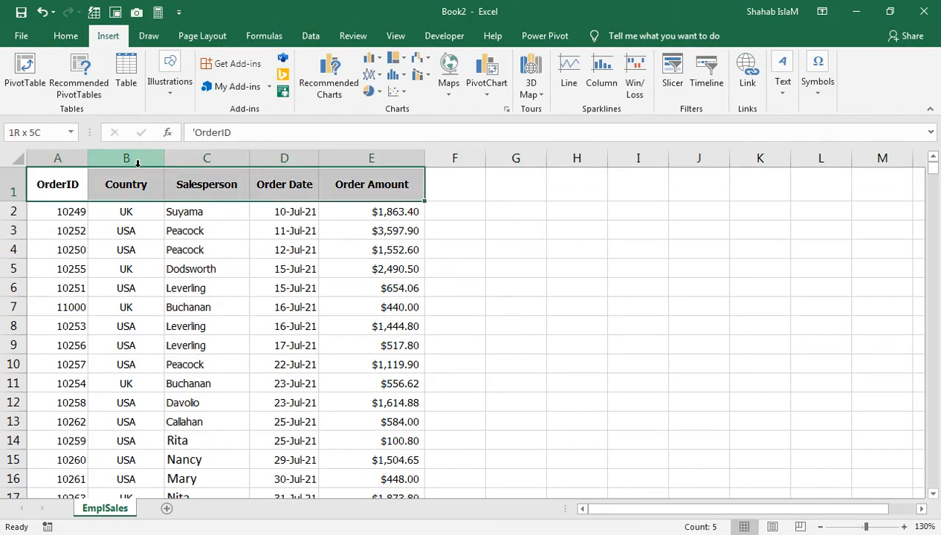
key("ctrl+shift+Down")
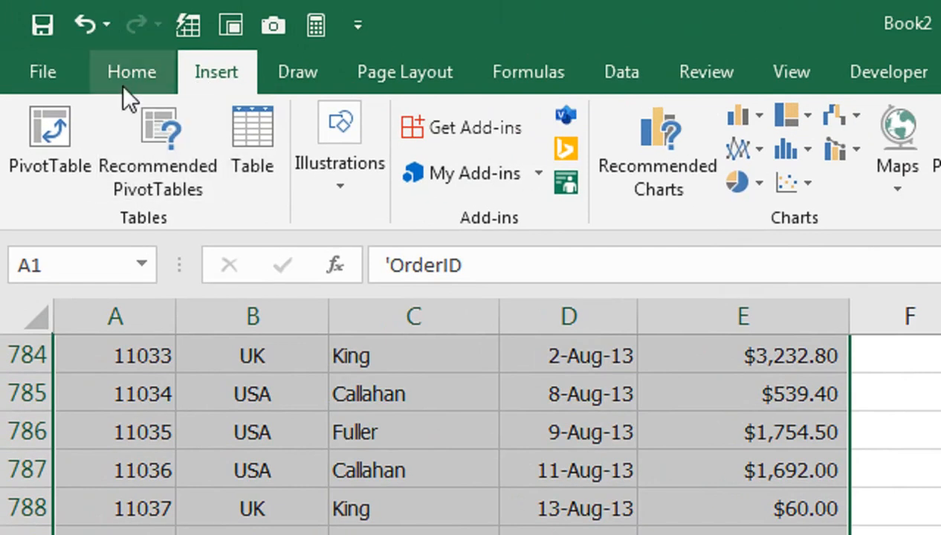
left_click(124, 75)
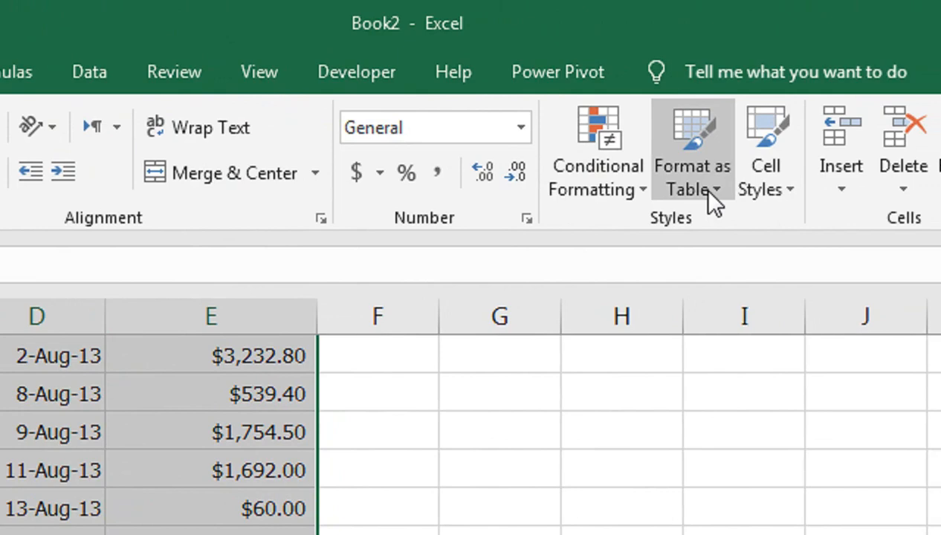
left_click(698, 187)
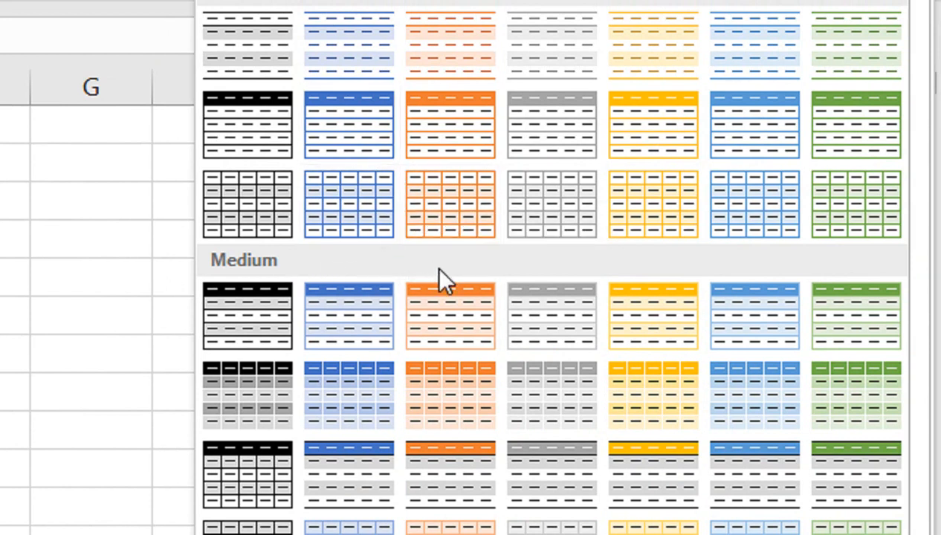
left_click(386, 316)
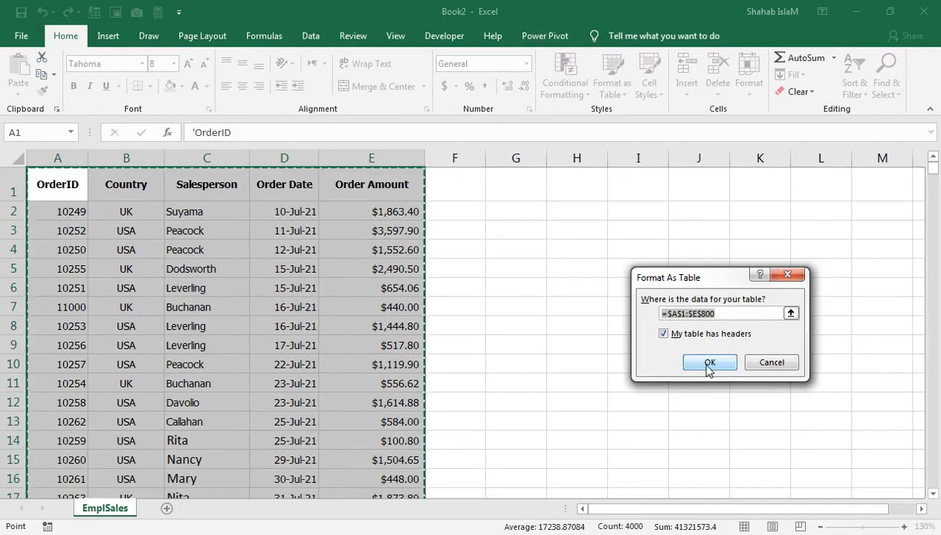
left_click(708, 362)
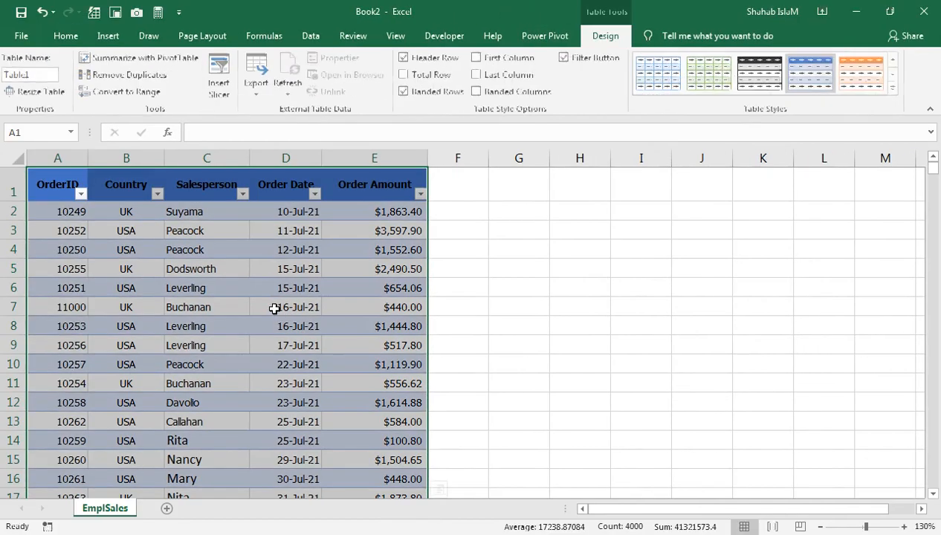
Set the font color of the table's header row A1:E1 to white
left_click(346, 186)
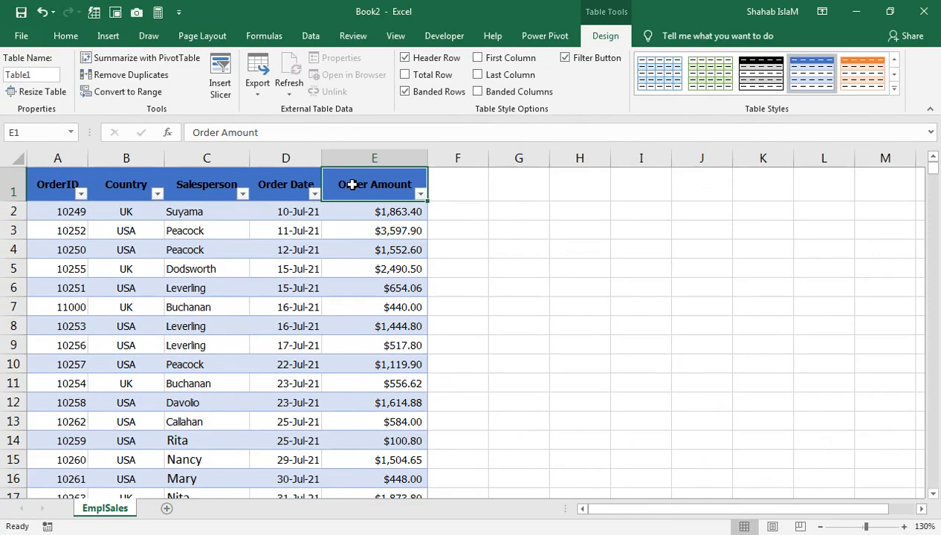
left_click_drag(551, 369, 50, 158)
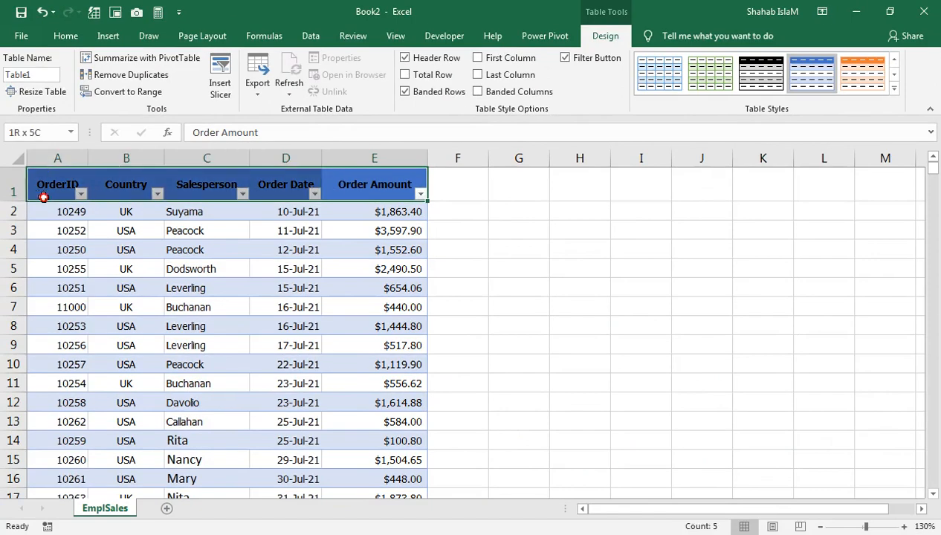
left_click(66, 35)
left_click(195, 87)
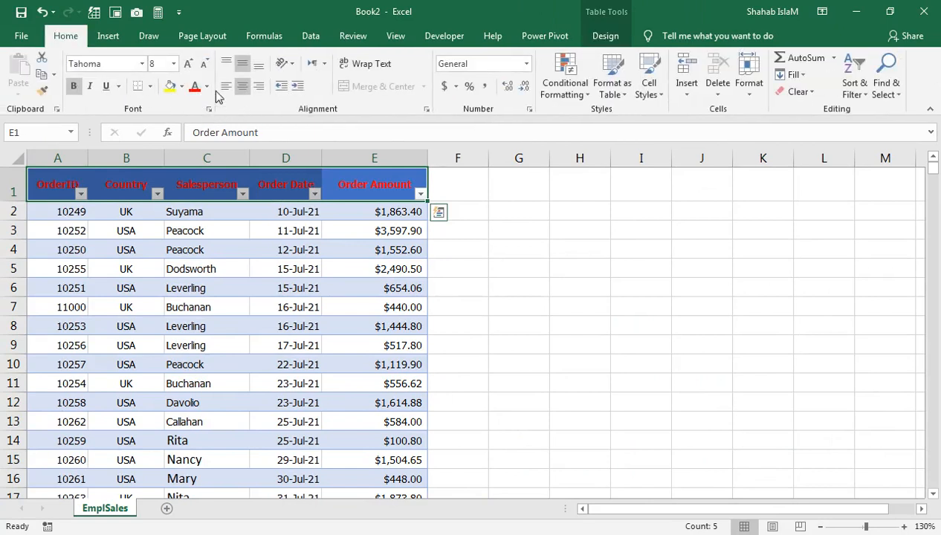
left_click(206, 87)
left_click(199, 137)
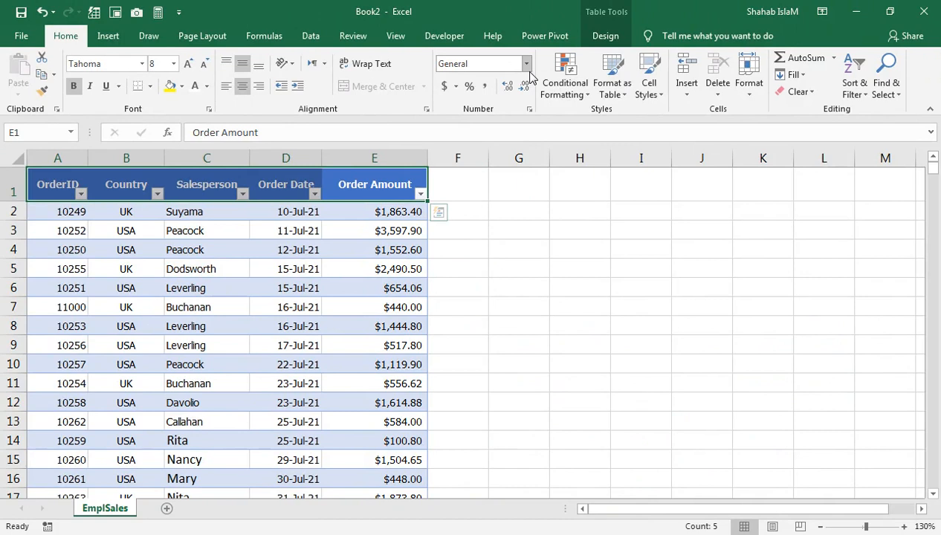
left_click(609, 36)
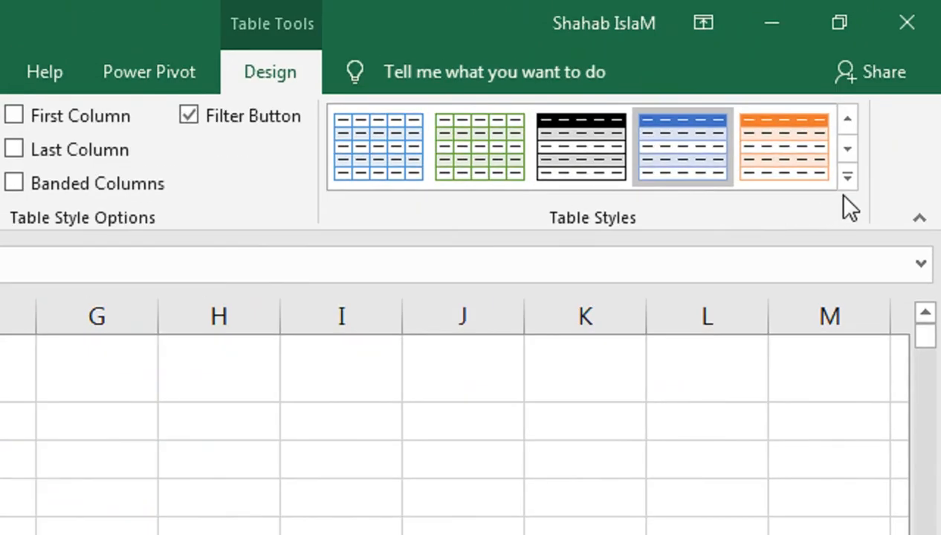
left_click(846, 178)
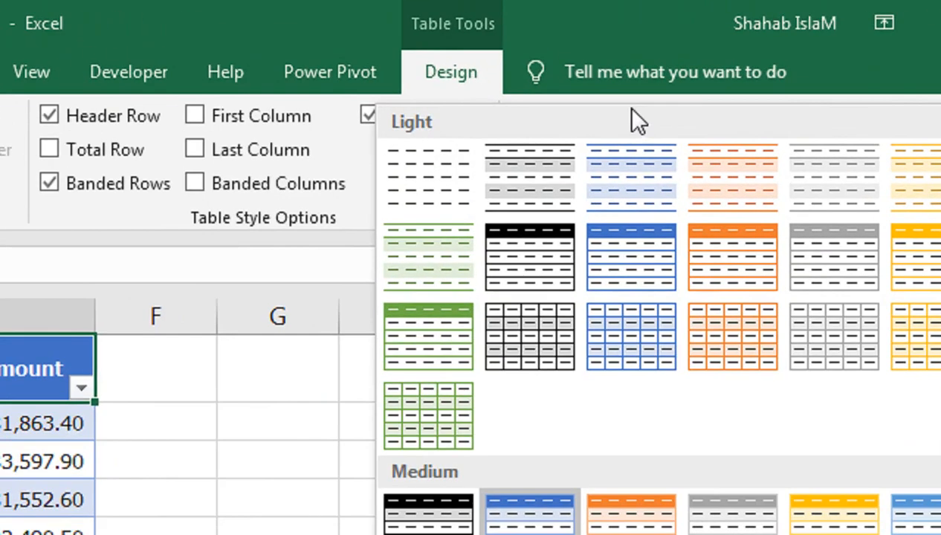
left_click(462, 84)
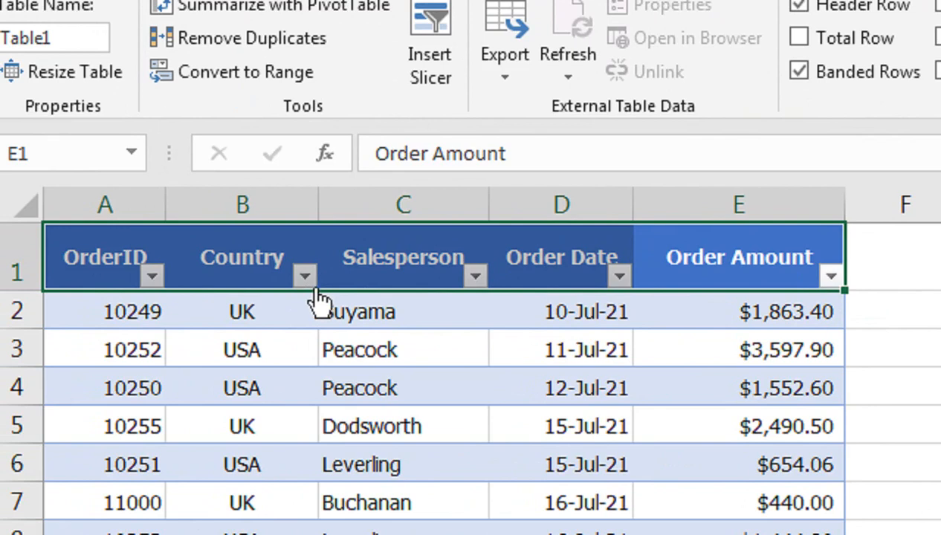
Filter the Country column to show only the UK records
left_click(306, 277)
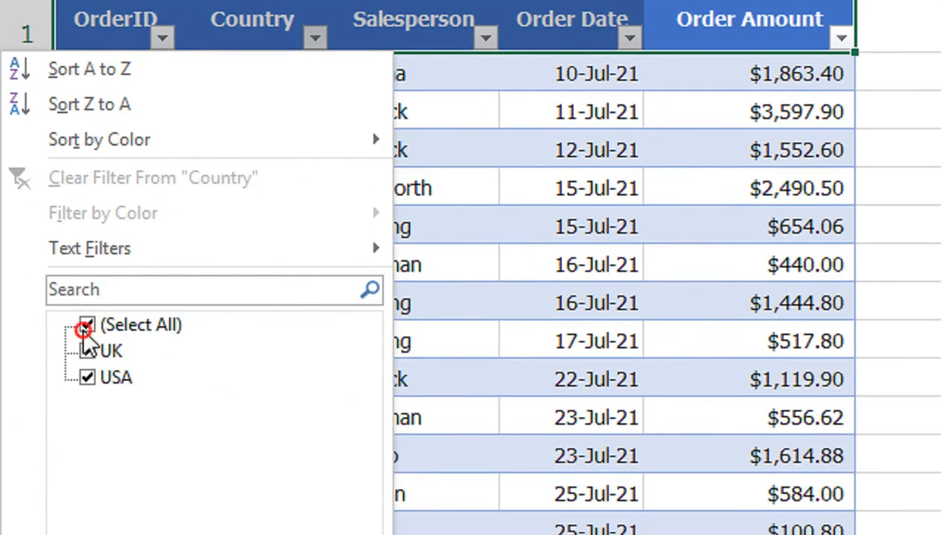
left_click(85, 328)
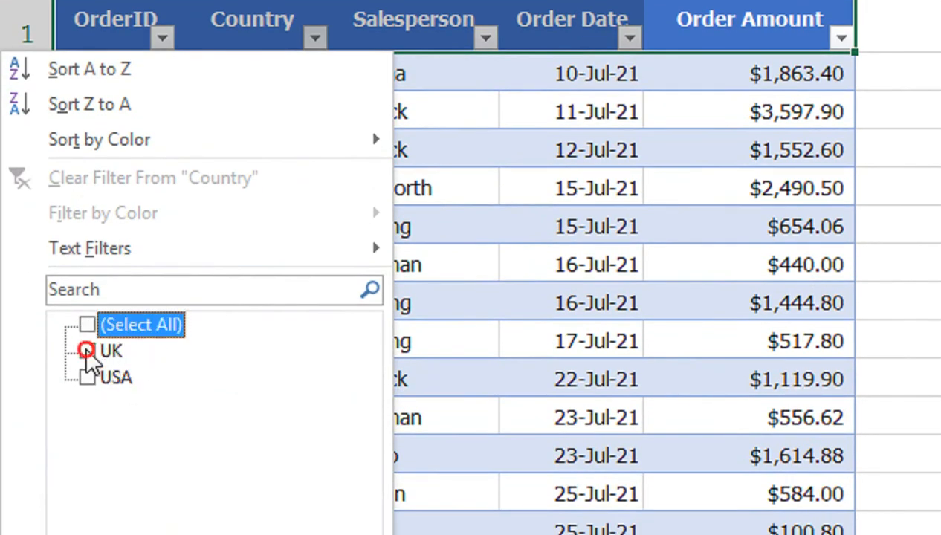
left_click(87, 351)
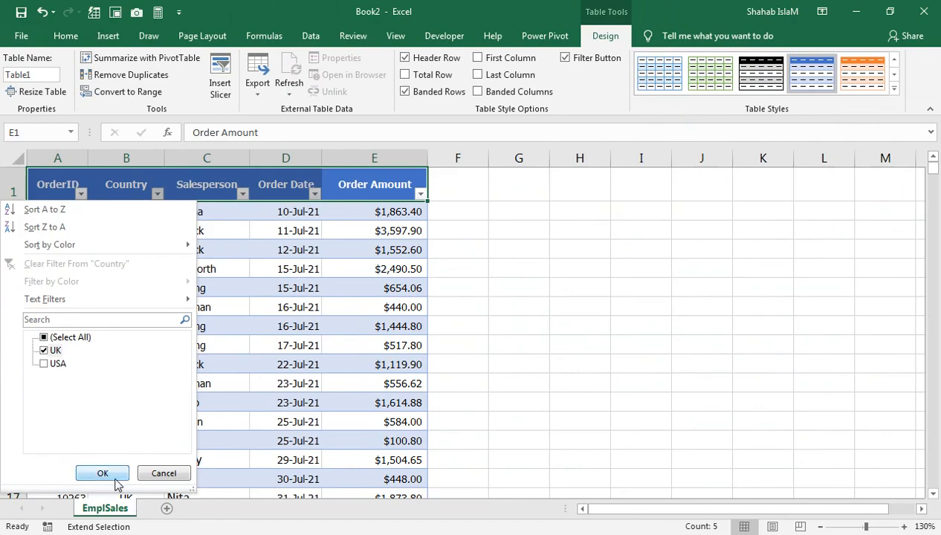
left_click(101, 471)
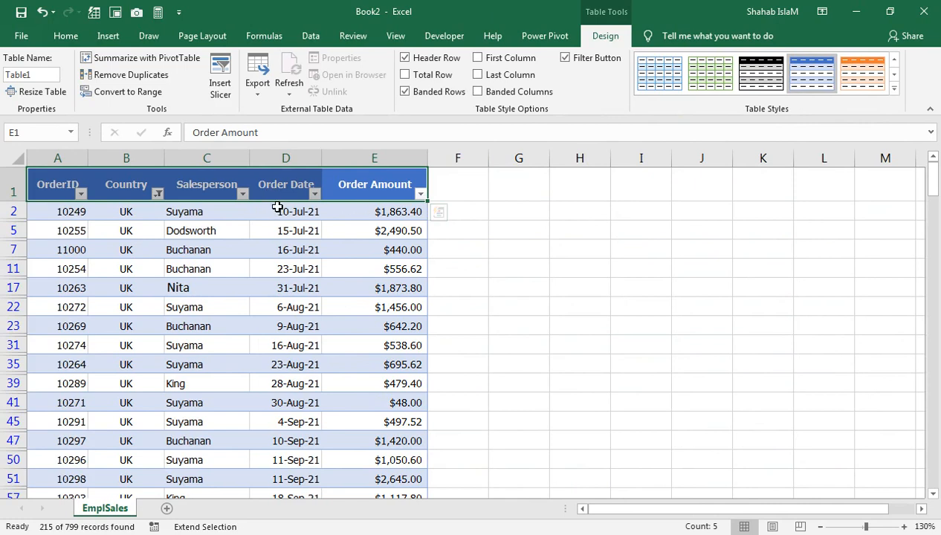
Show all countries again by reselecting every value in the Country filter
left_click(157, 193)
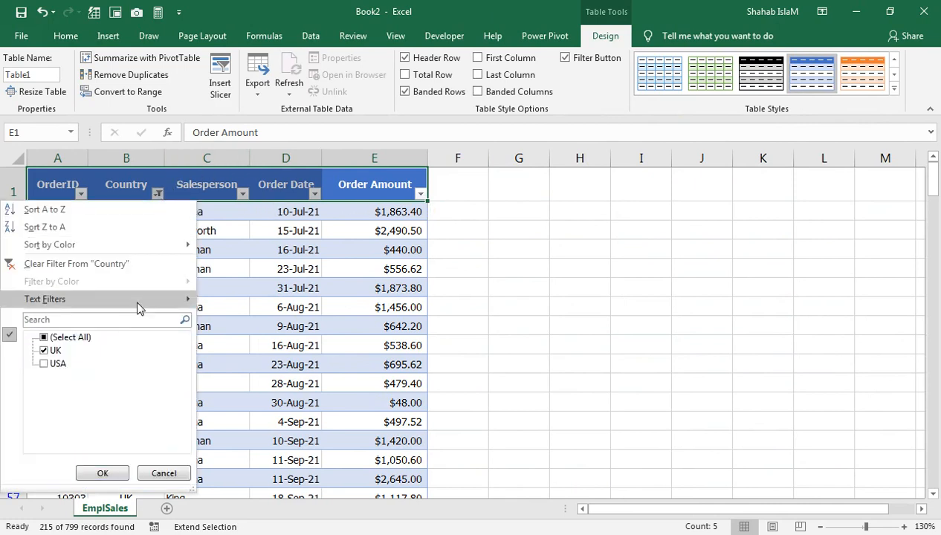
left_click(60, 337)
left_click(103, 474)
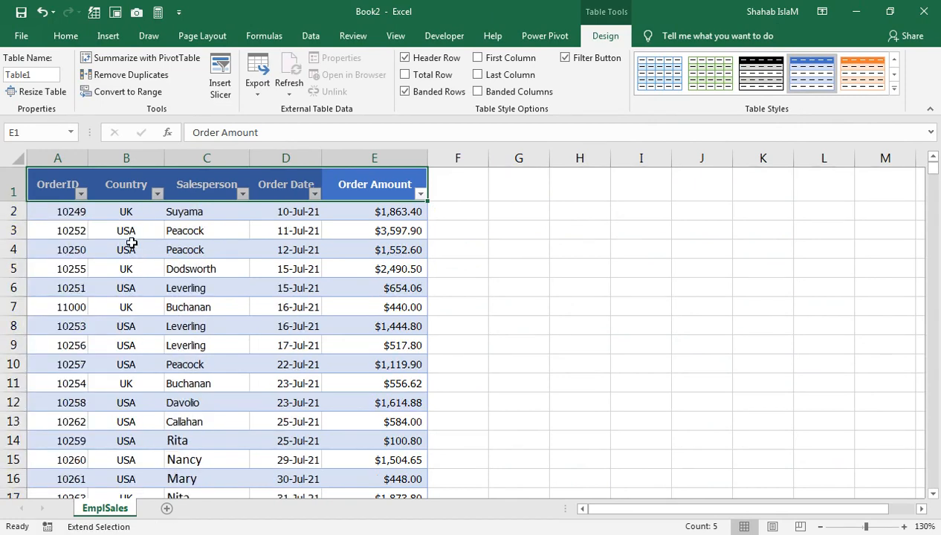
Filter the OrderID column to show only the first, fifth and seventh order IDs in the list
left_click(80, 194)
left_click(43, 337)
left_click(43, 350)
left_click(43, 429)
left_click(43, 403)
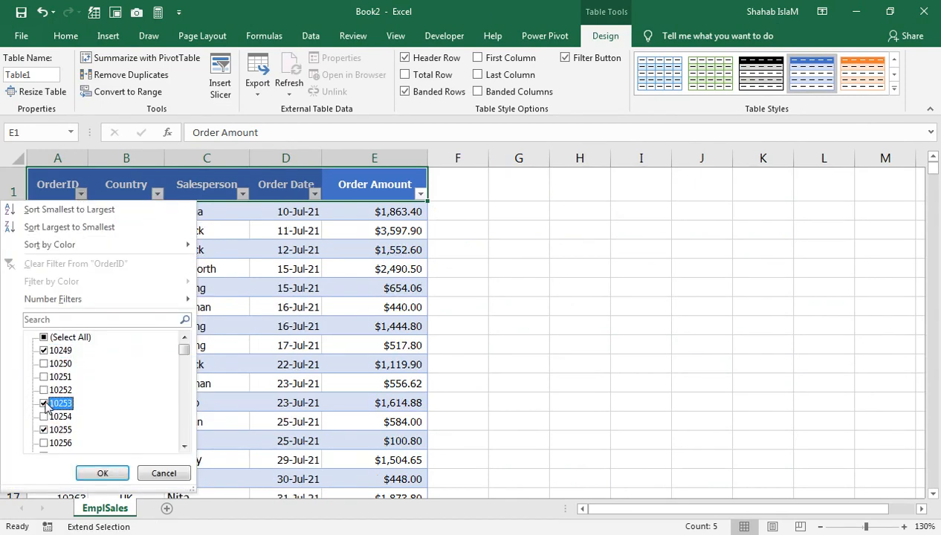
left_click(103, 474)
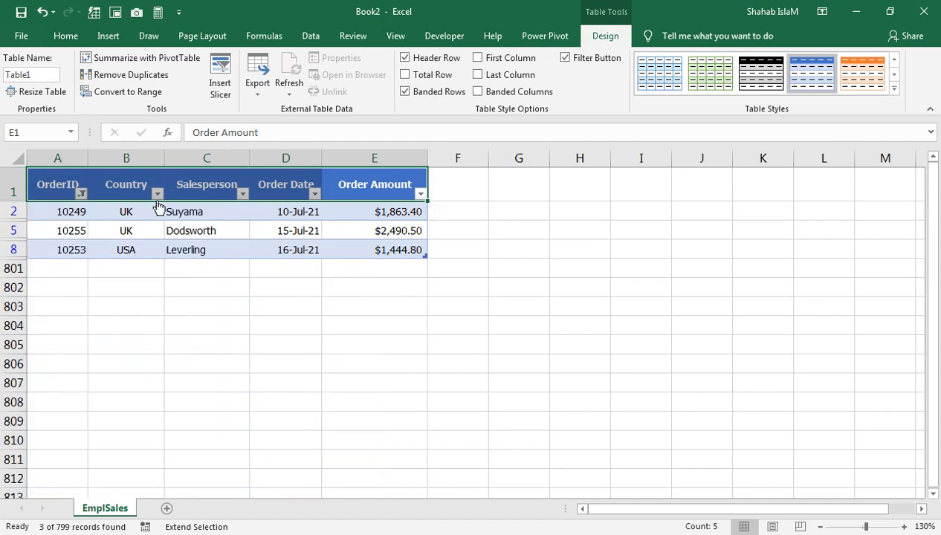
Show all orders again by reselecting every value in the OrderID filter
left_click(81, 193)
left_click(43, 338)
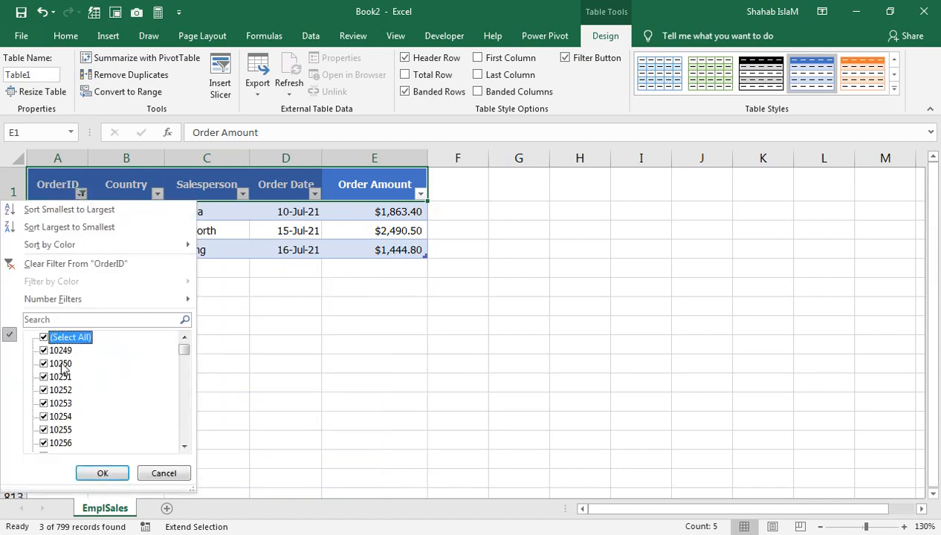
left_click(102, 473)
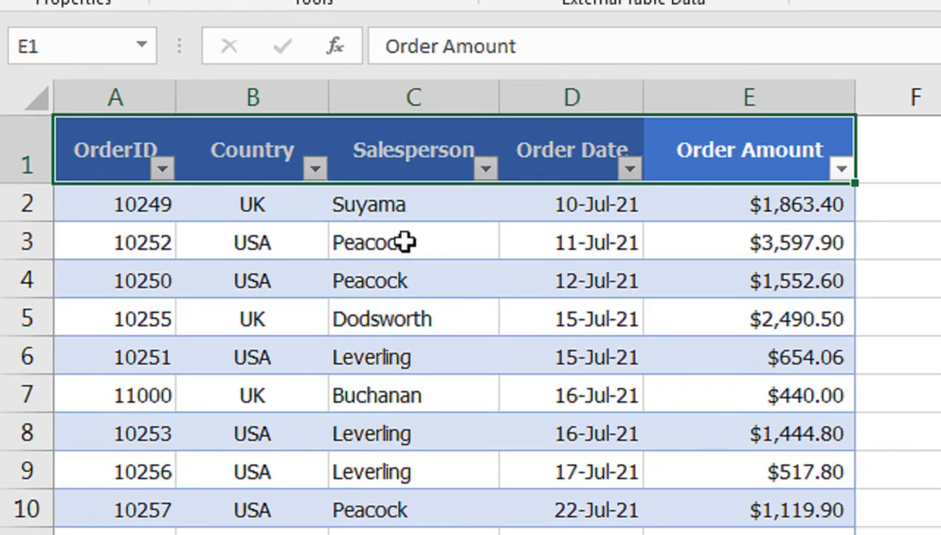
left_click(491, 149, "shift")
left_click(362, 200, "shift")
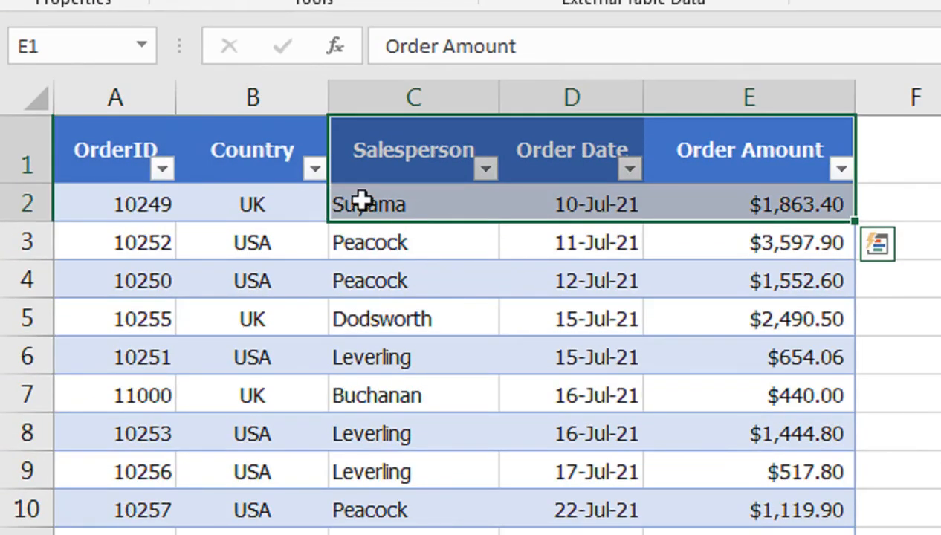
left_click(391, 232, "shift")
left_click(397, 206, "shift")
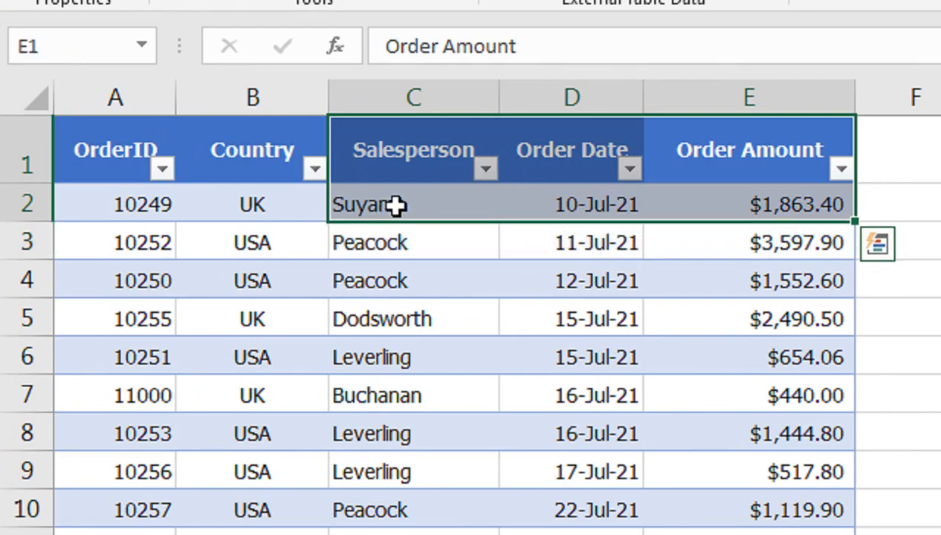
left_click(374, 162, "shift")
left_click(656, 214, "shift")
left_click(520, 216, "shift")
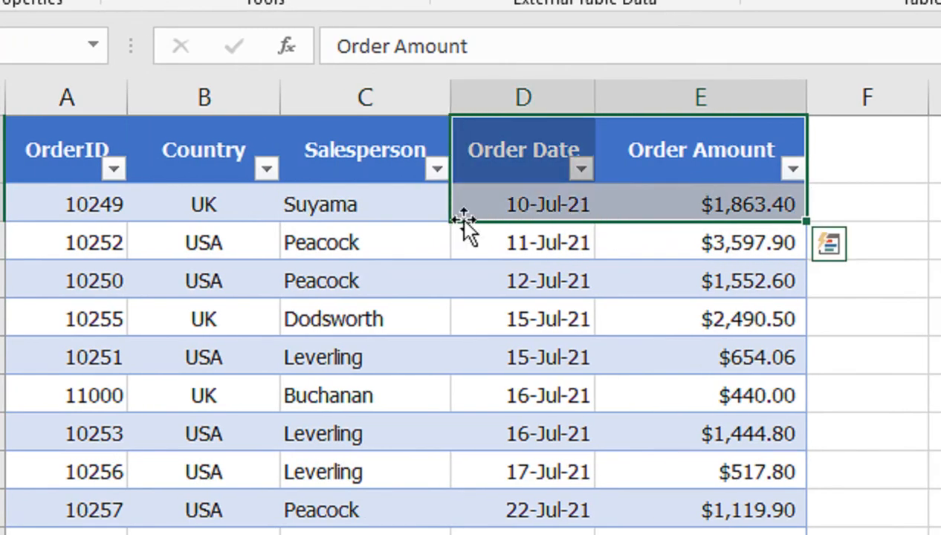
left_click(374, 204)
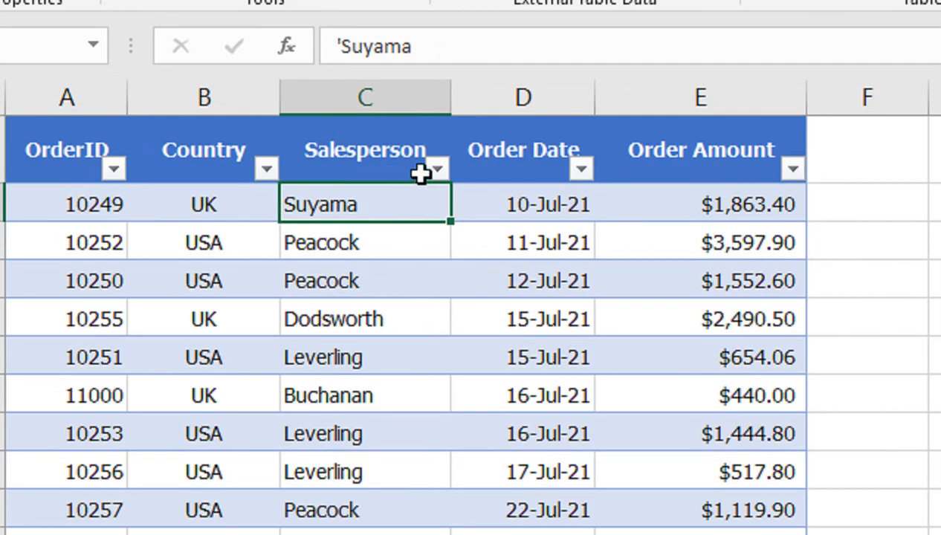
Filter the Salesperson column to show only the salesperson listed in the table's first data row
left_click(431, 173)
left_click(143, 455)
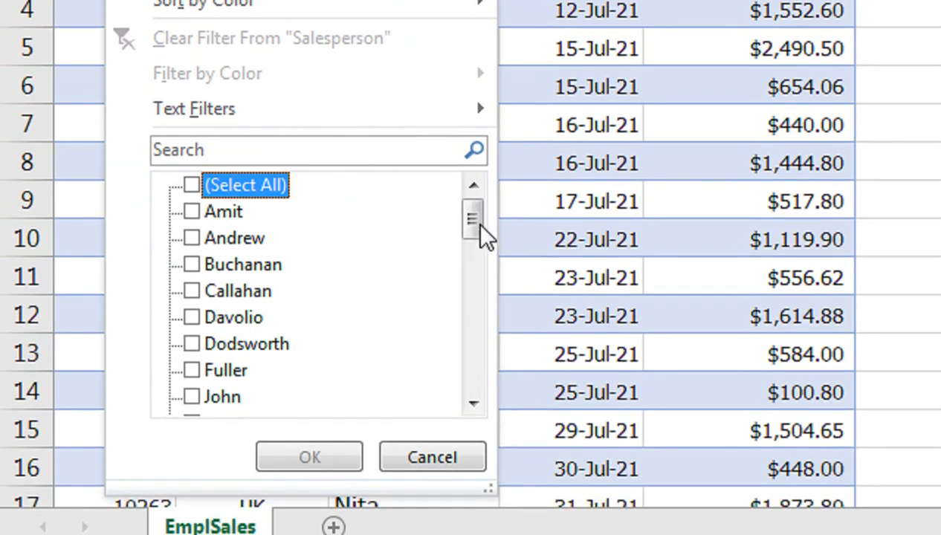
left_click_drag(481, 315, 486, 336)
left_click_drag(484, 256, 503, 382)
left_click(192, 353)
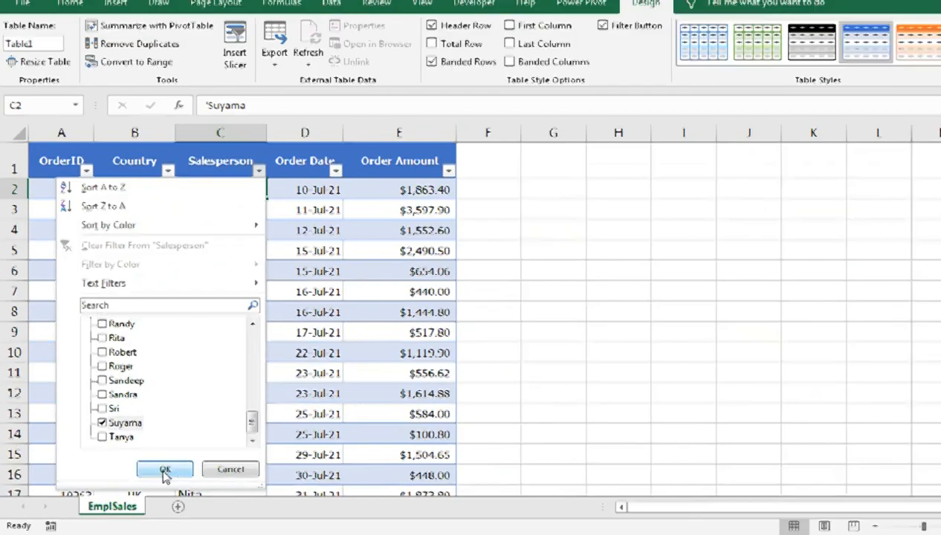
left_click(305, 413)
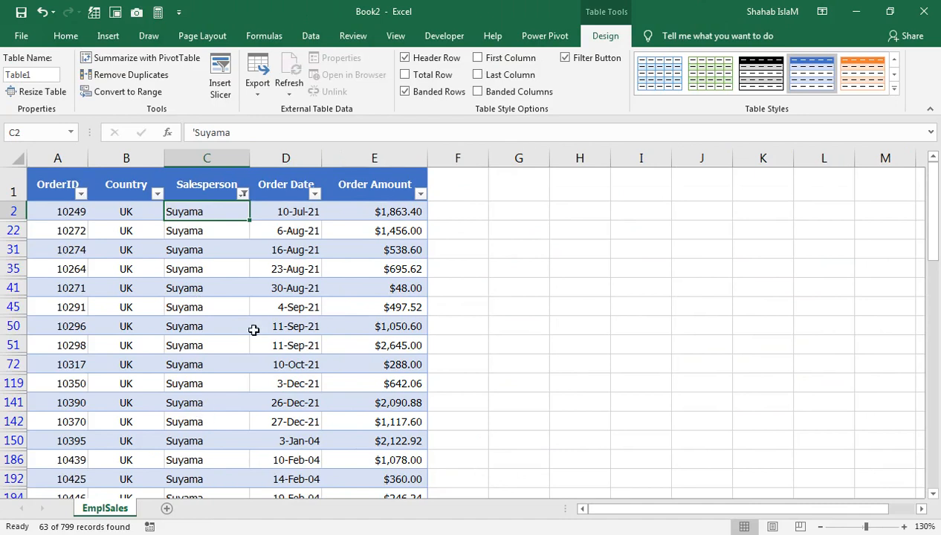
Show all salespeople again by reselecting every value in the Salesperson filter
left_click(243, 193)
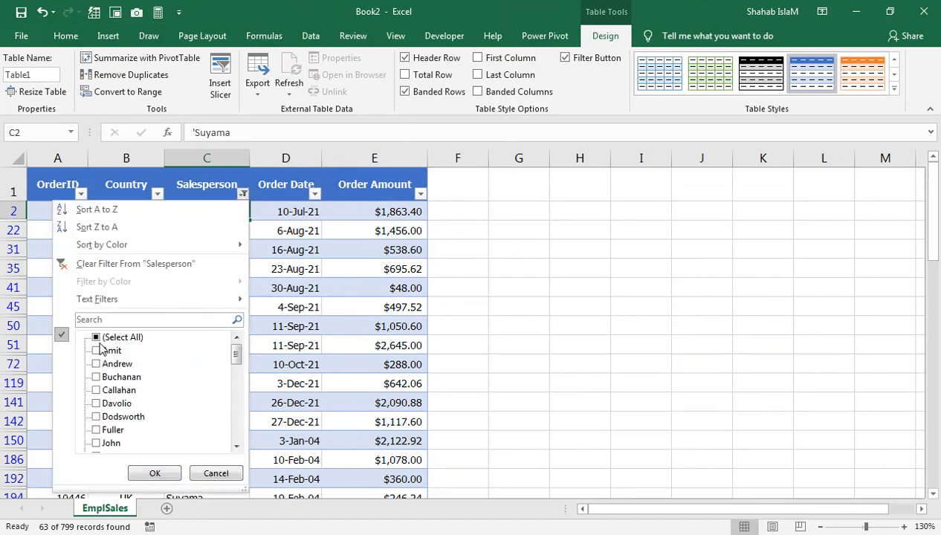
left_click(97, 337)
left_click(167, 468)
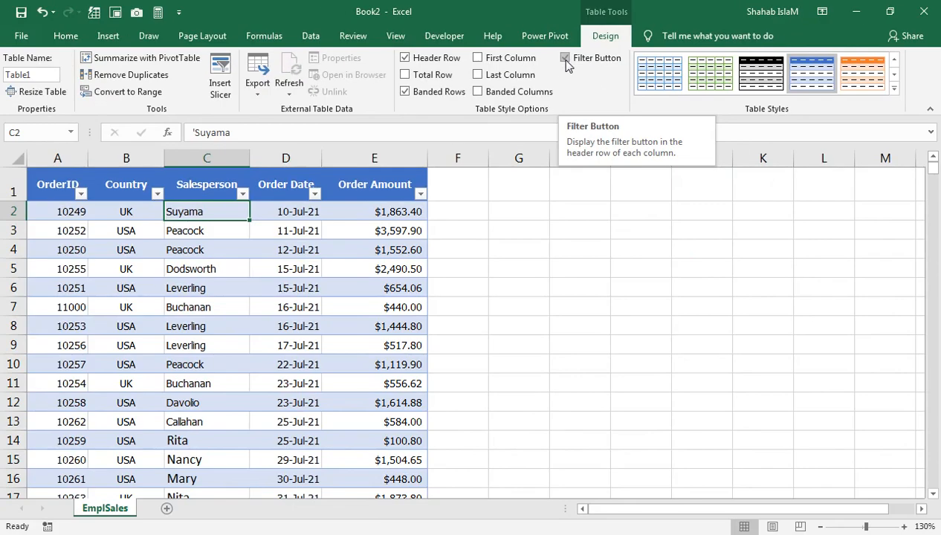
Hide the filter buttons in the table's header row, check the plain header cells, and show the buttons again
left_click(566, 60)
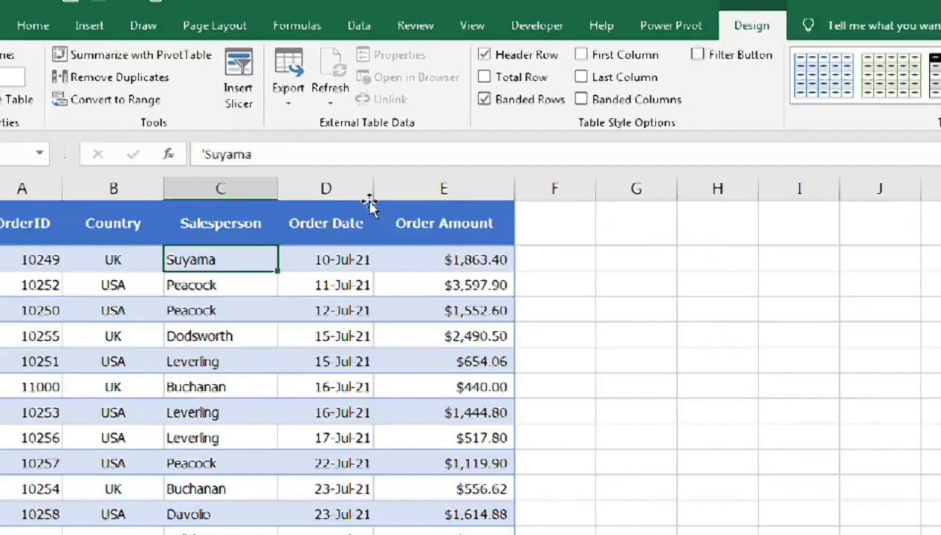
left_click(375, 184)
left_click(306, 184)
left_click(222, 252)
left_click(453, 294)
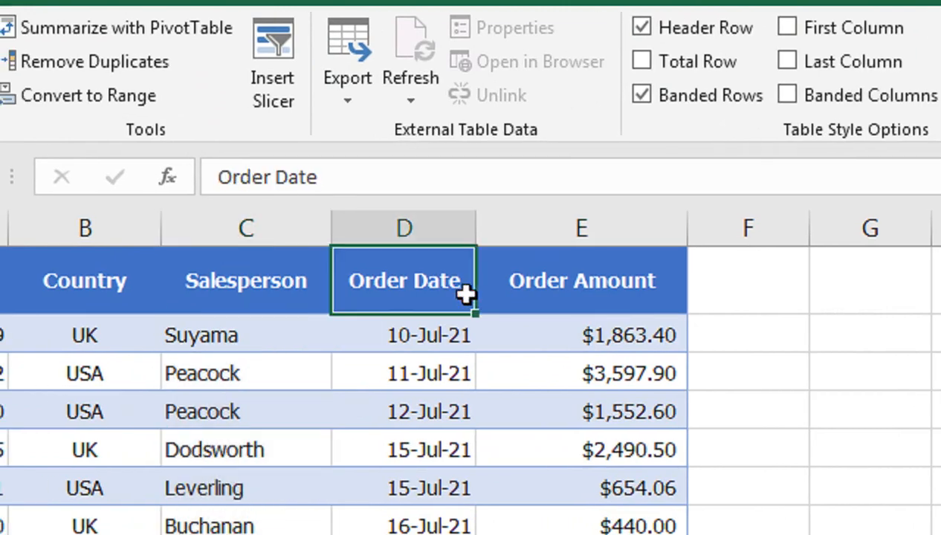
left_click(581, 290)
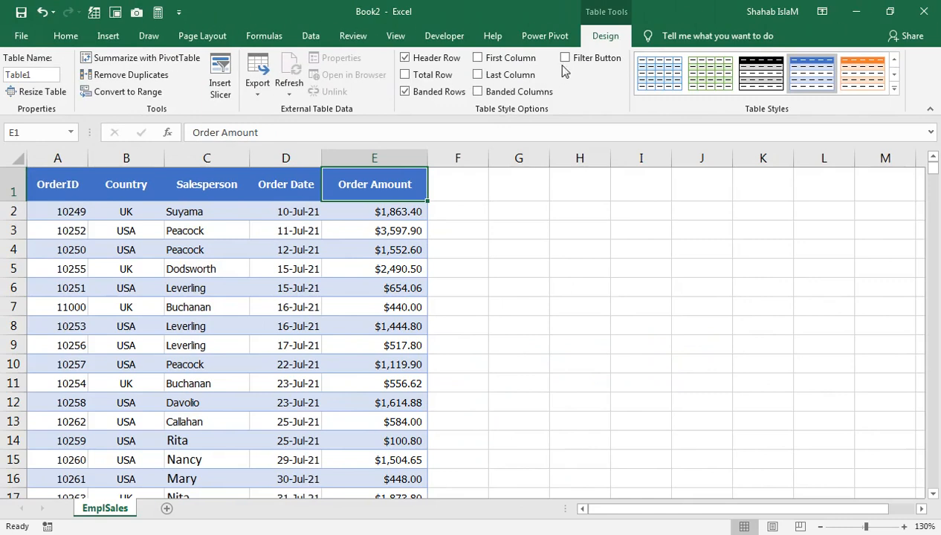
left_click(565, 59)
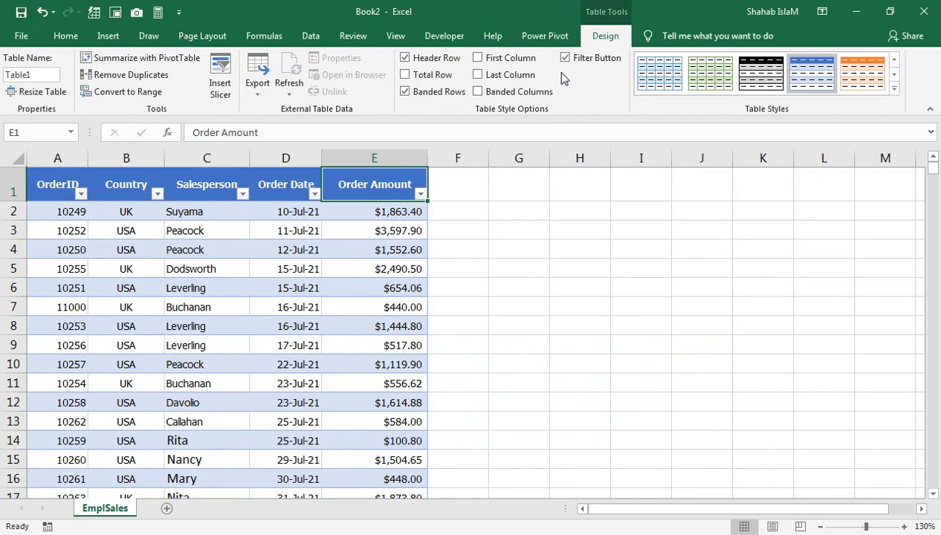
Hide the table's header row and display it again
key("Down")
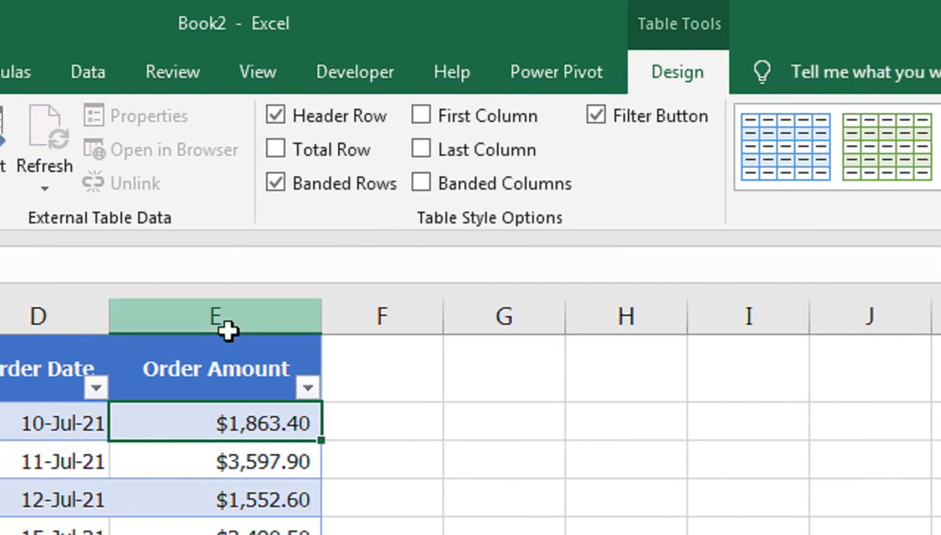
left_click(318, 116)
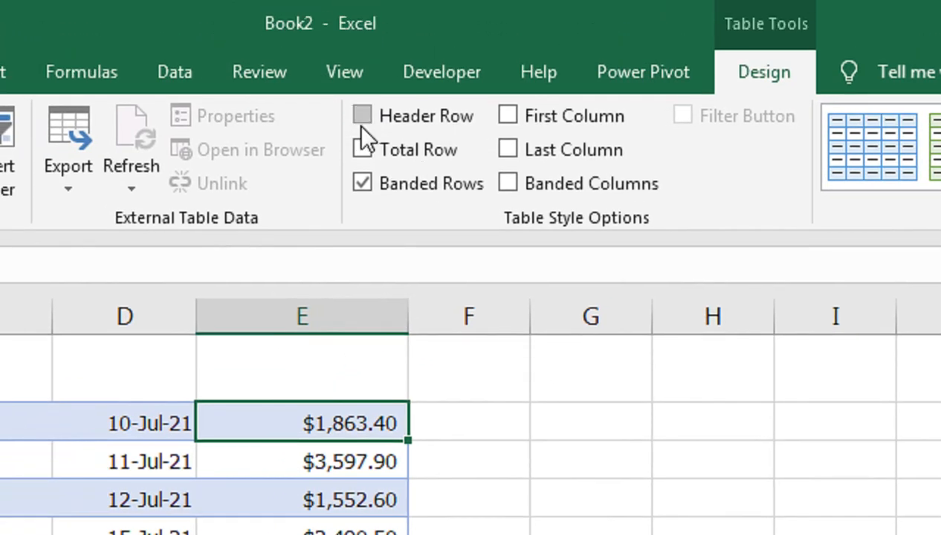
left_click(360, 118)
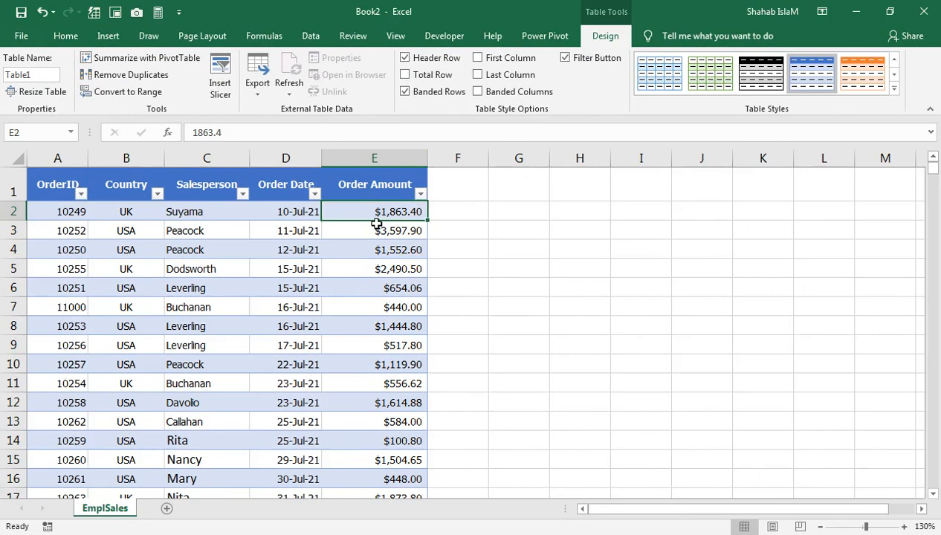
Go to the last records of the Order Amount column and add a total row to the table
key("Down")
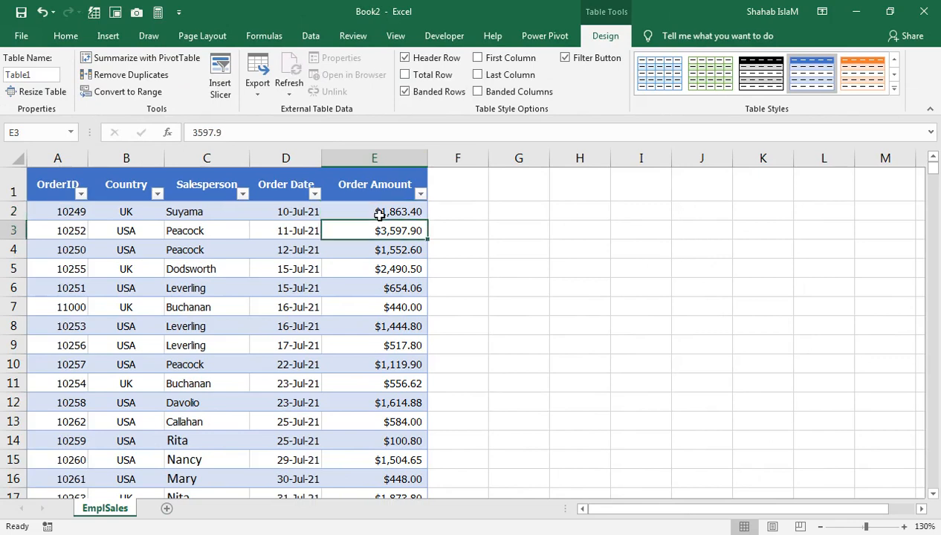
key("ctrl+Down")
left_click_drag(418, 422, 416, 516)
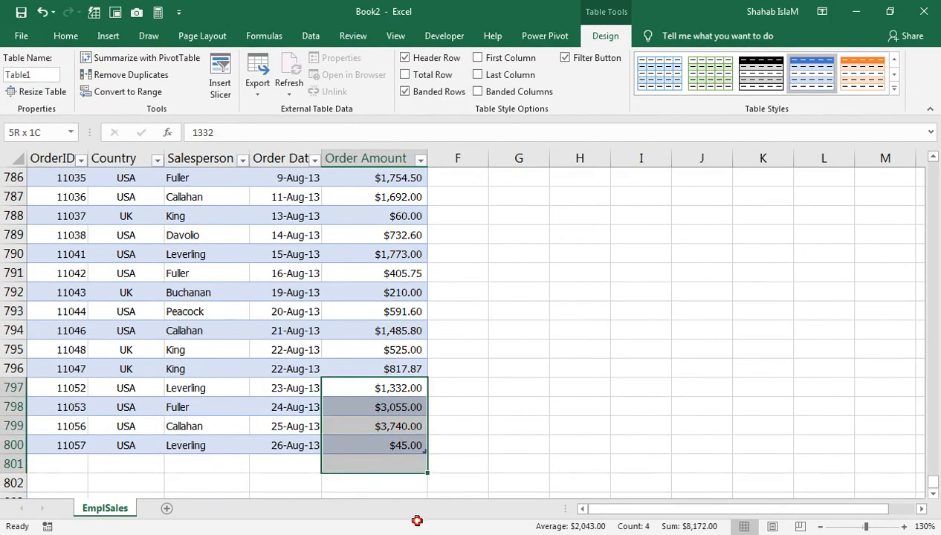
left_click(356, 416)
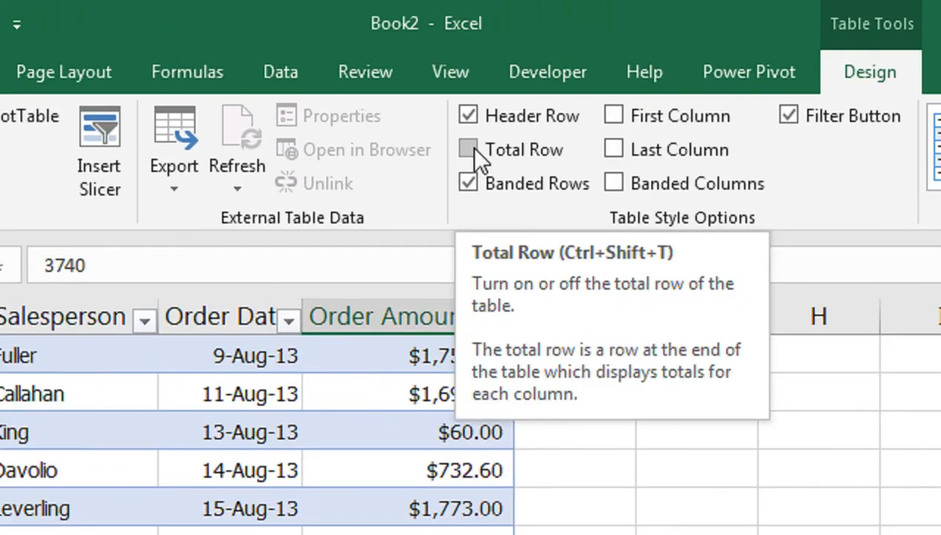
left_click(467, 149)
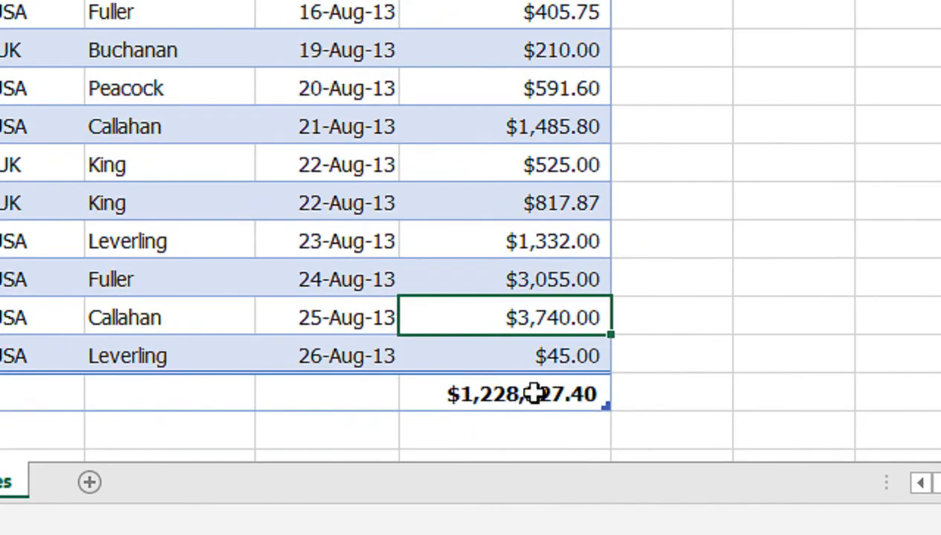
Look through the summary functions offered for the Order Amount total without changing the function
left_click(539, 399)
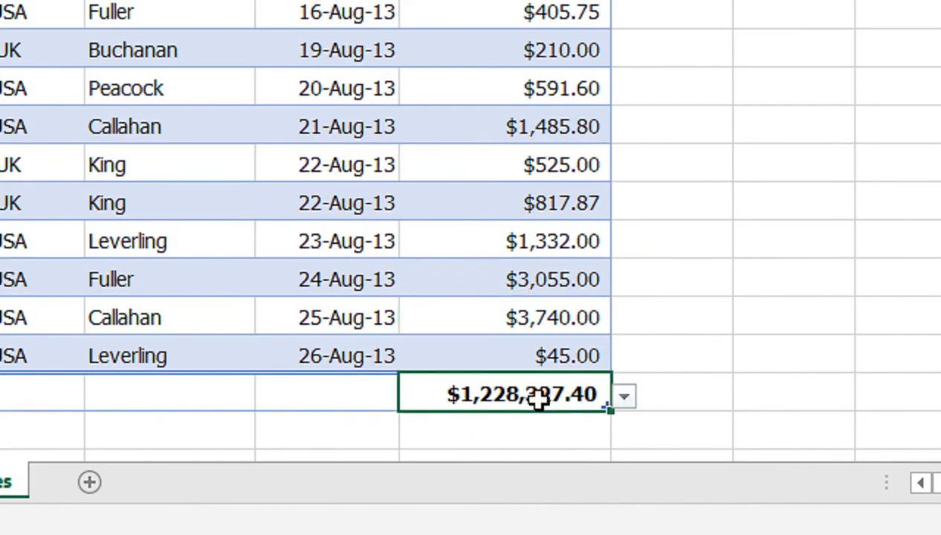
left_click(623, 401)
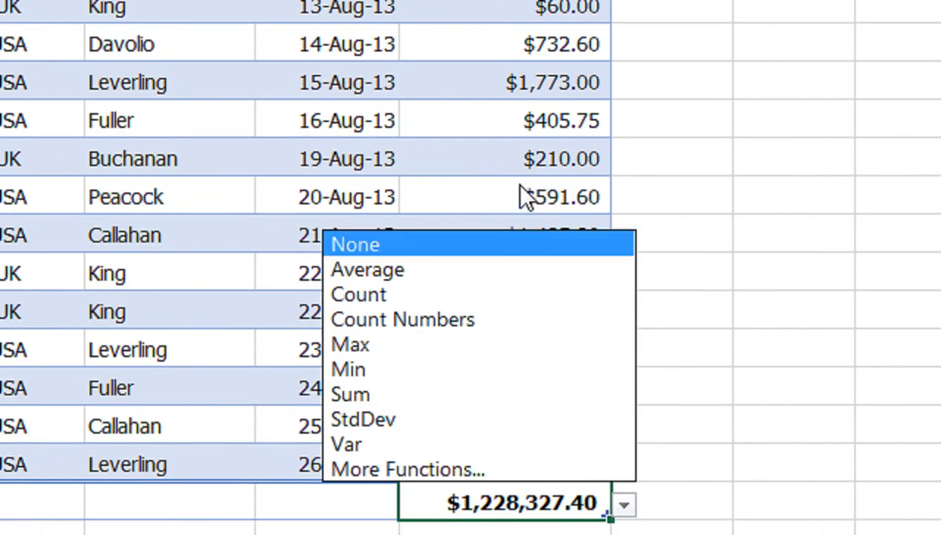
left_click(522, 184)
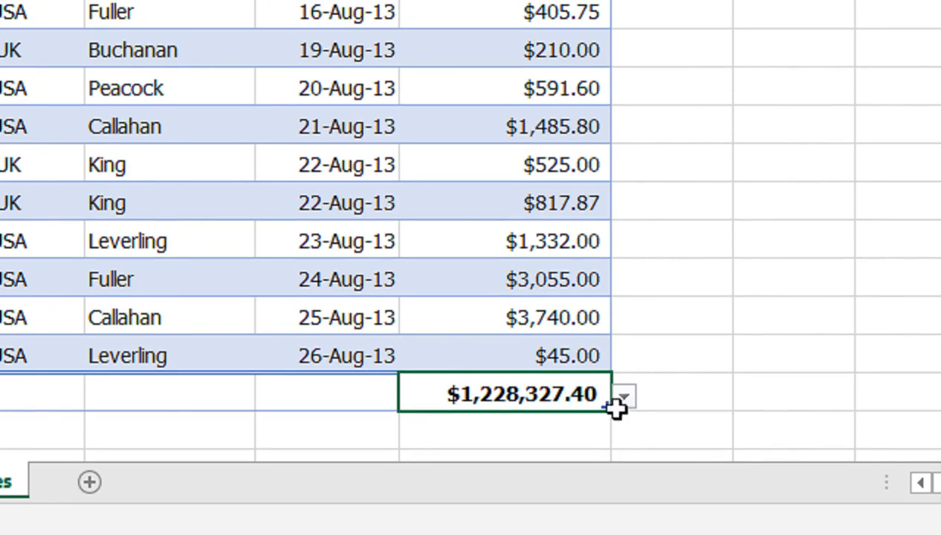
left_click(625, 399)
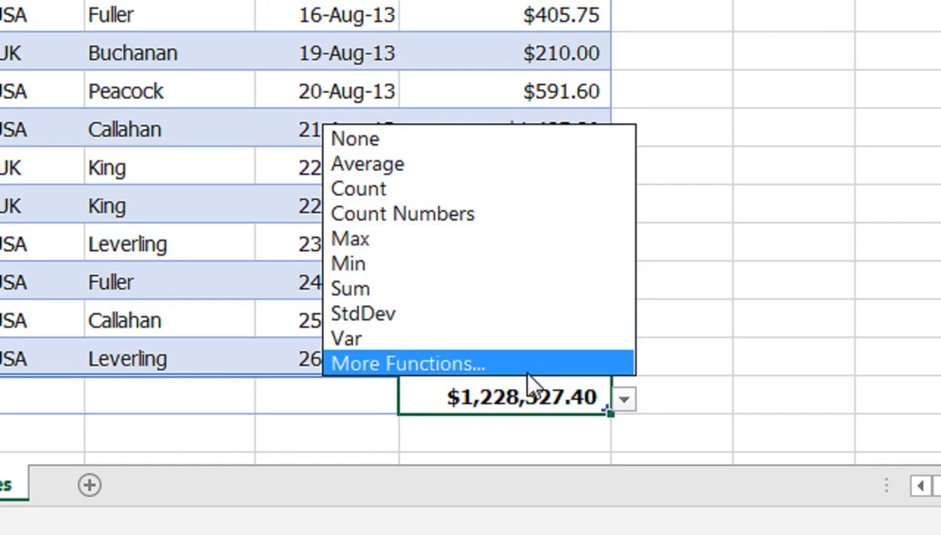
left_click(532, 399)
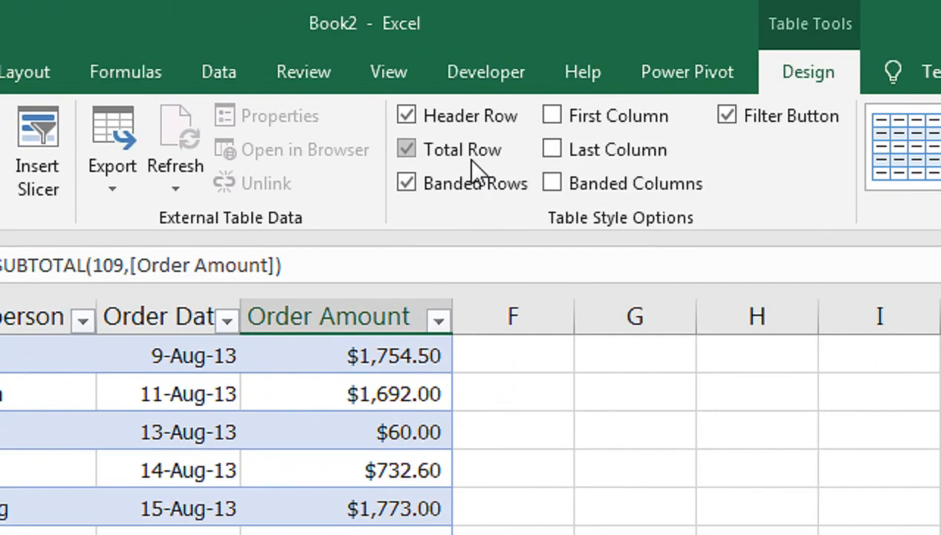
Remove the table's total row and move between the Order Amount header and the last record
left_click(468, 159)
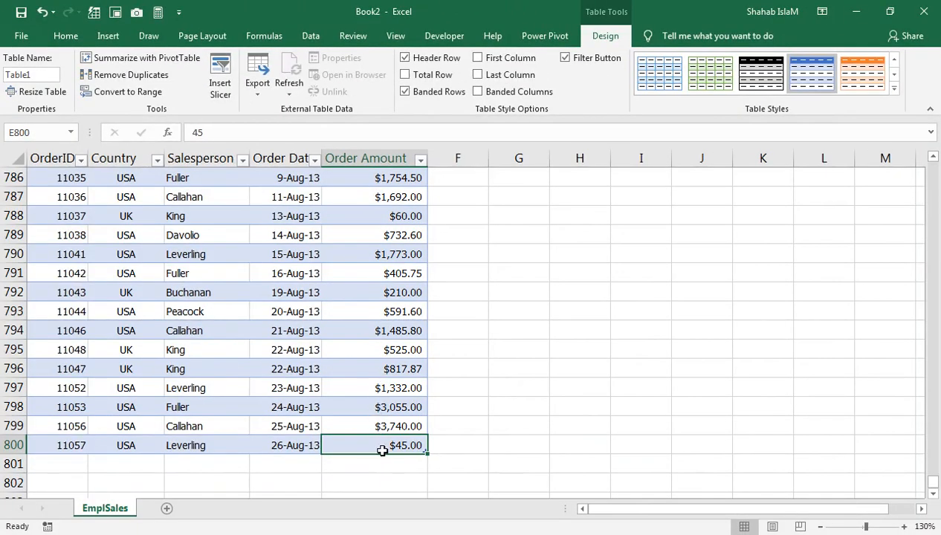
left_click(394, 215)
key("ctrl+Up")
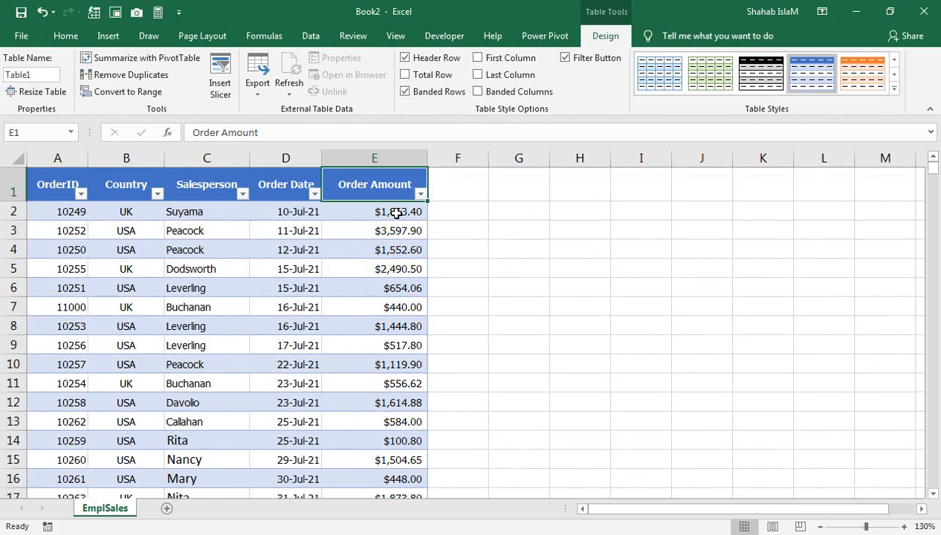
key("ctrl+Down")
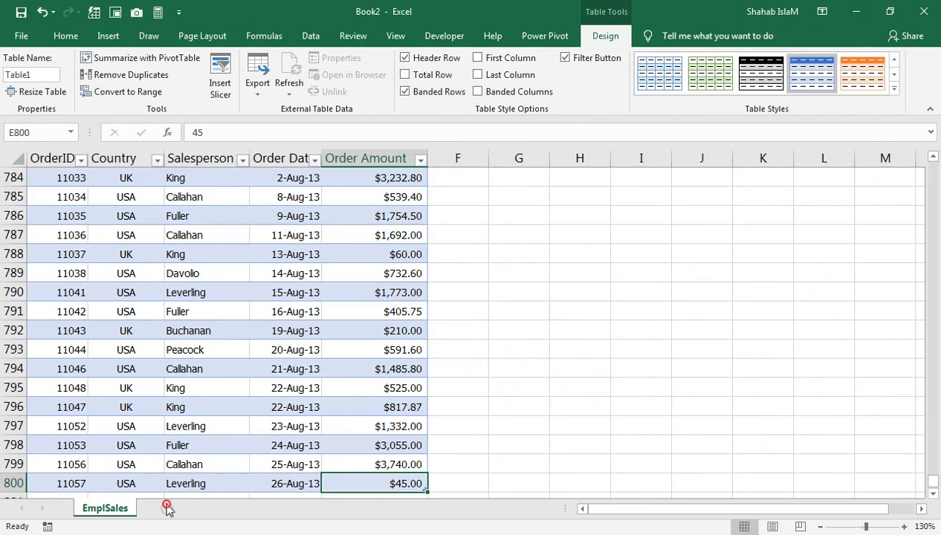
Add a new sheet, enter "asdf" in every cell of A1:E1, and apply a fill color to that row
left_click(167, 508)
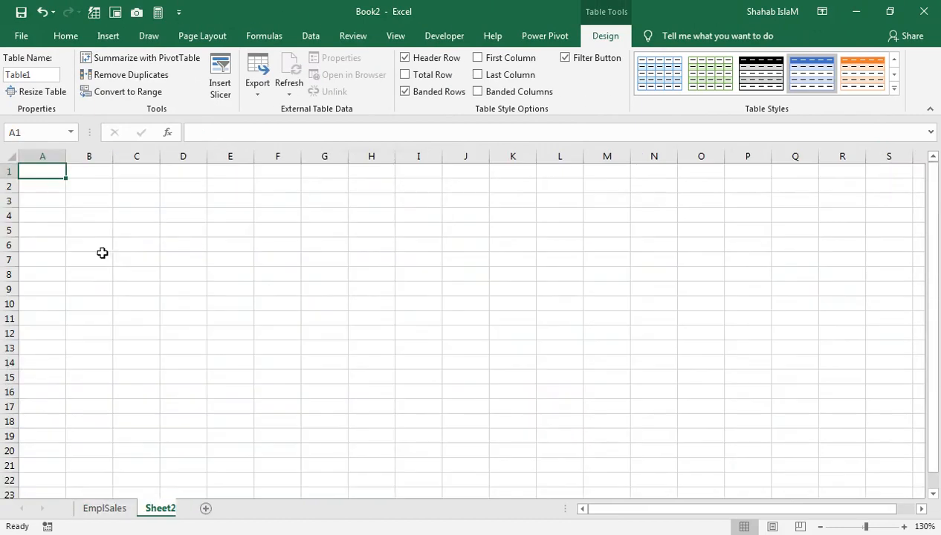
type("asdf")
left_click(74, 201)
left_click_drag(54, 173, 243, 168)
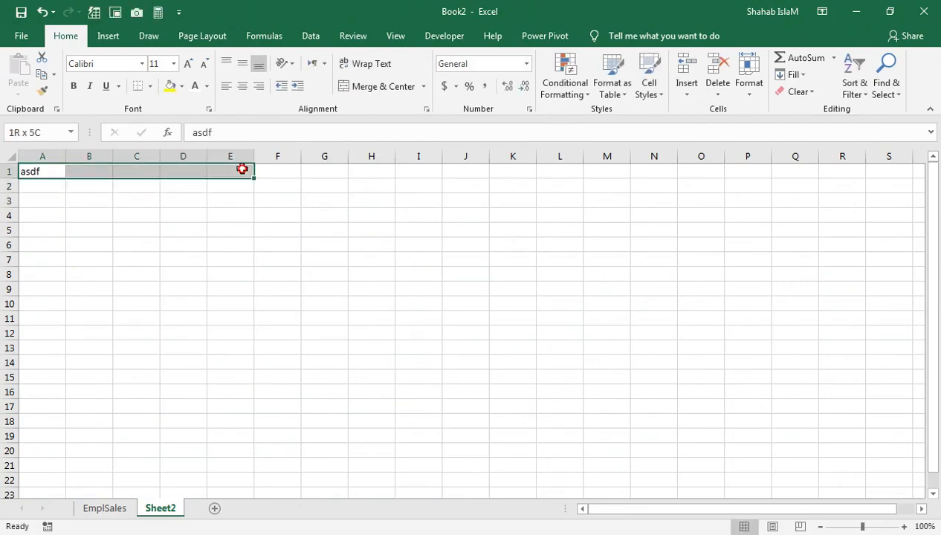
key("ctrl+r")
left_click(169, 86)
left_click_drag(97, 201, 71, 505)
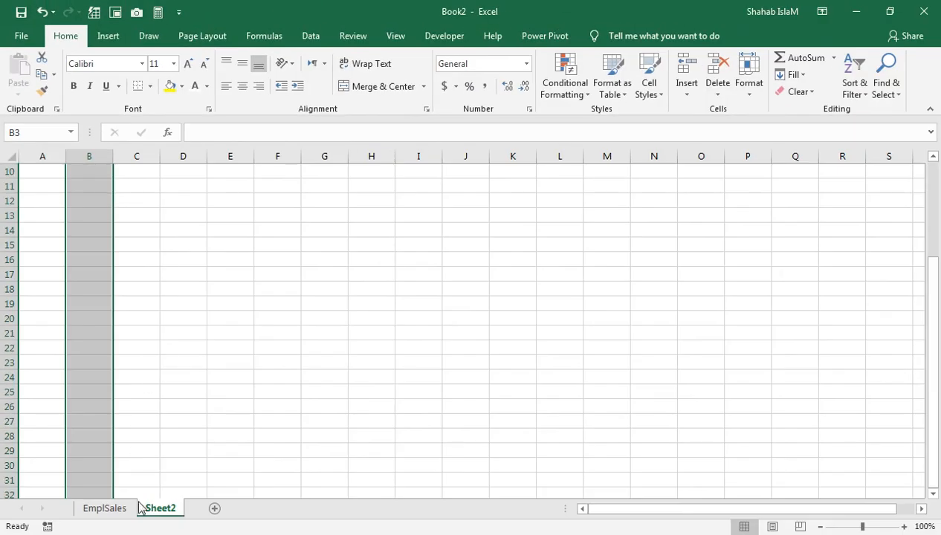
Return to the EmplSales sheet, examine the column headings at the end of the table, and select the Salesperson header cell
left_click(127, 468)
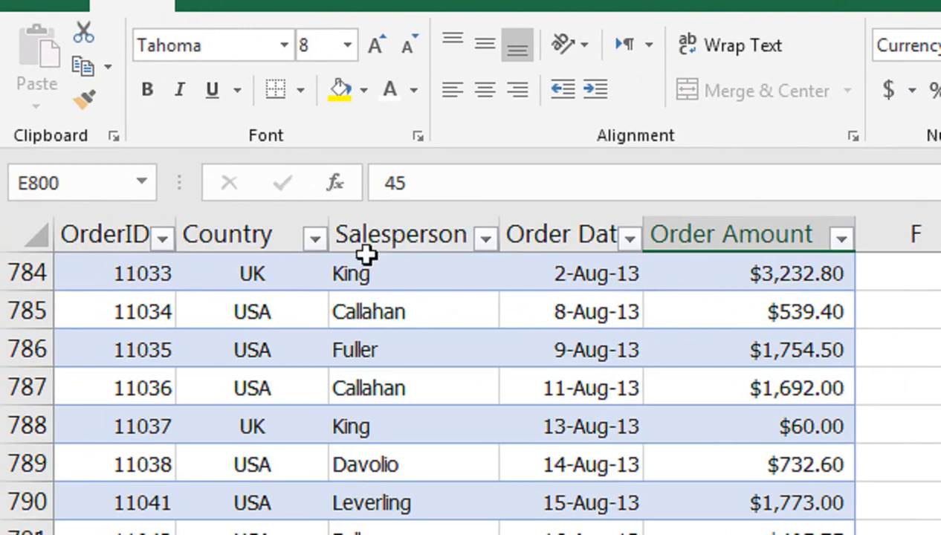
left_click(388, 294)
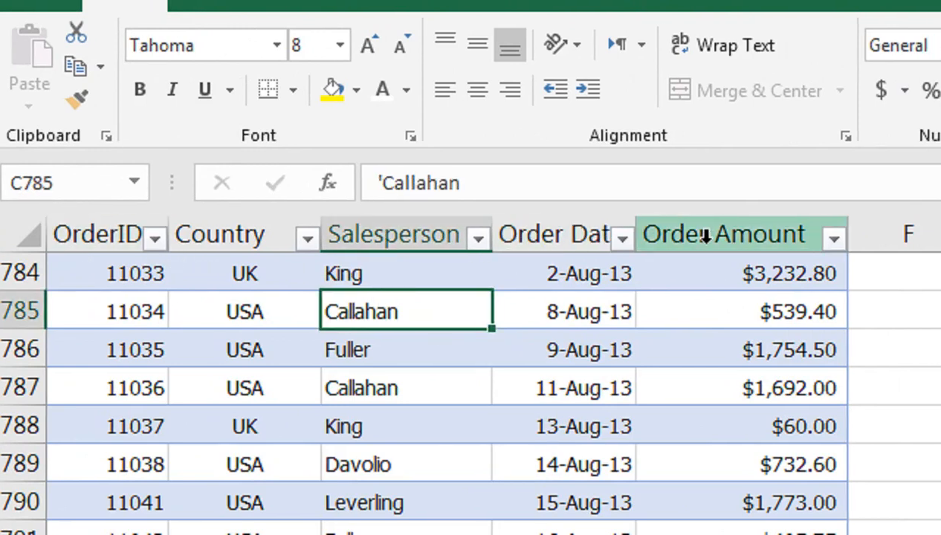
key("ctrl+Up")
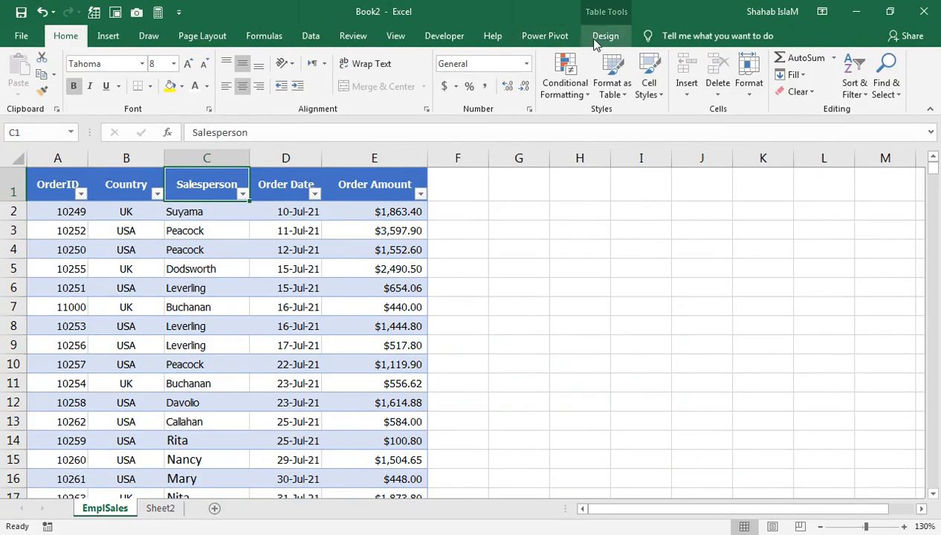
Try the First Column and Last Column special formatting on the table, switching each option off again
left_click(605, 36)
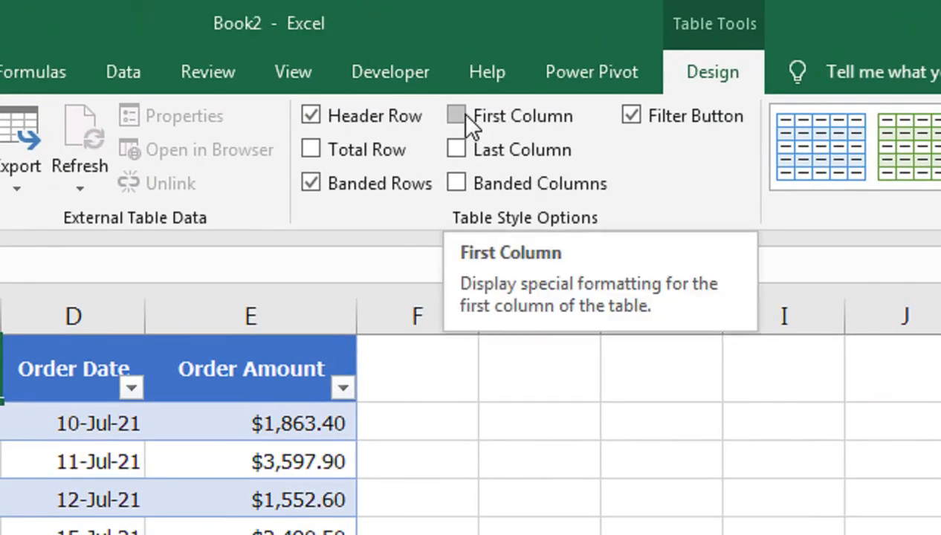
left_click(480, 59)
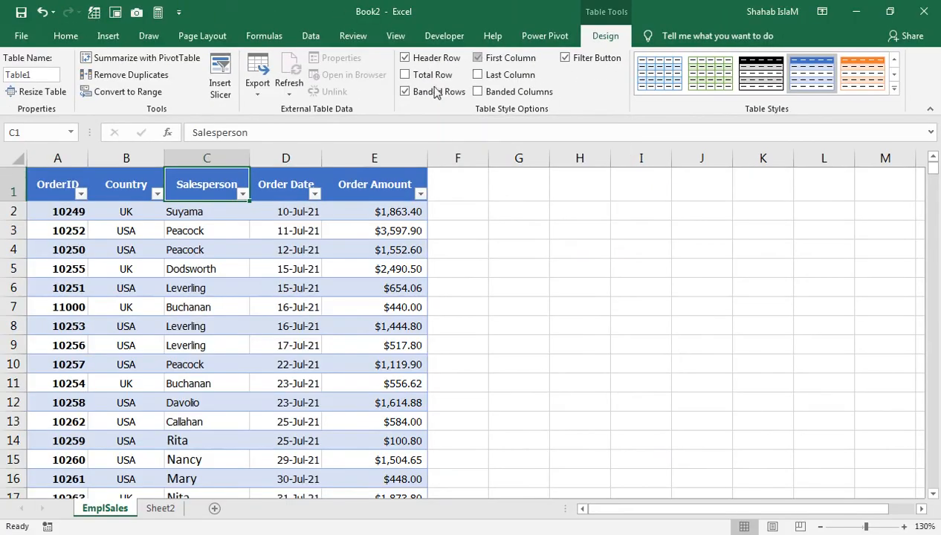
left_click(478, 59)
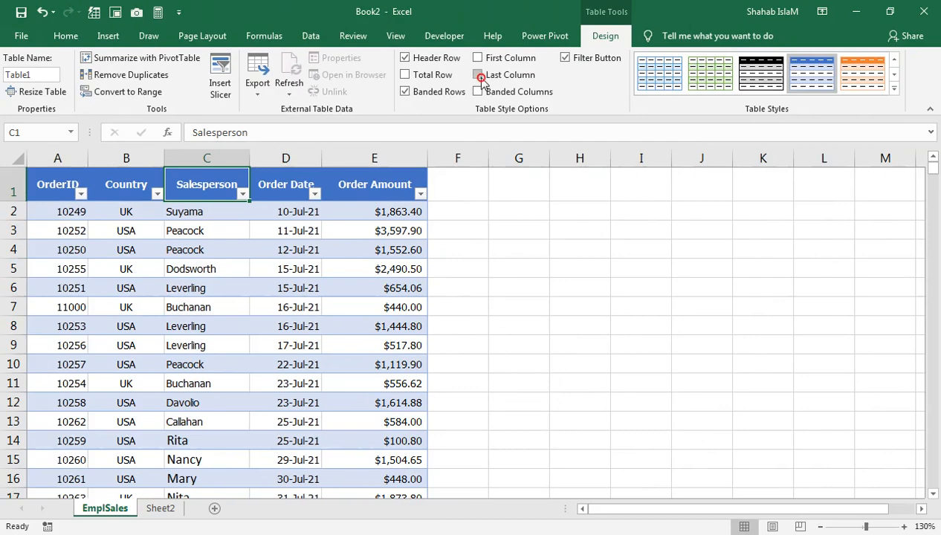
left_click(465, 151)
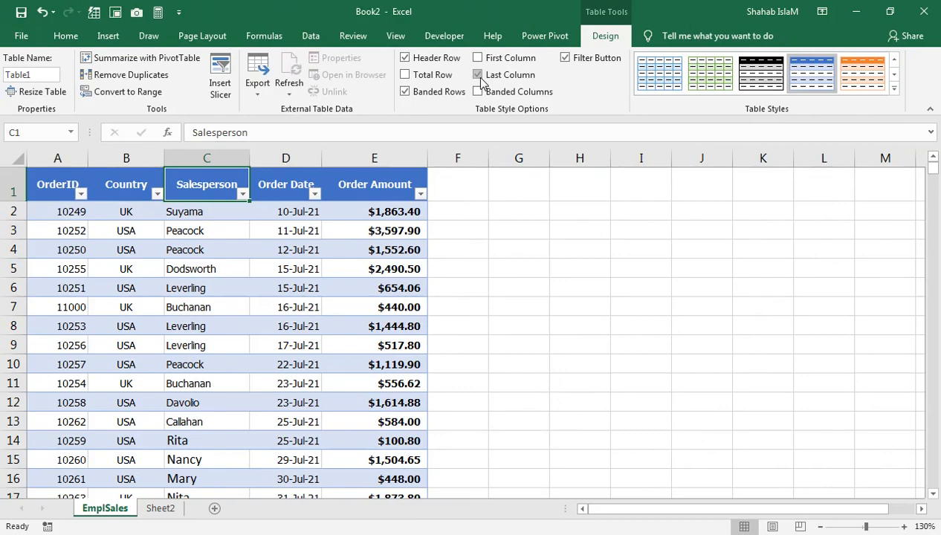
left_click(478, 76)
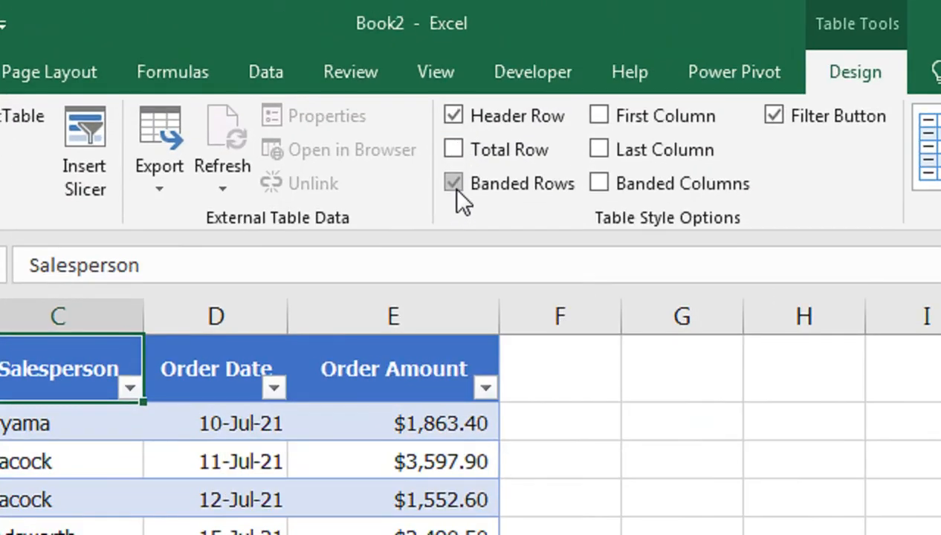
Try the table without banded rows, select the first Order Amount value, and turn the row banding back on
left_click(454, 184)
left_click(338, 208)
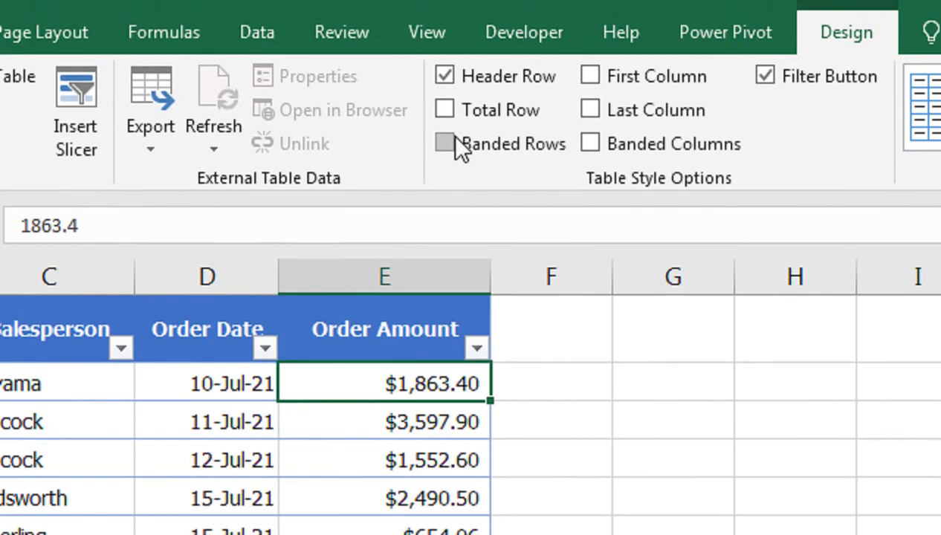
left_click(445, 76)
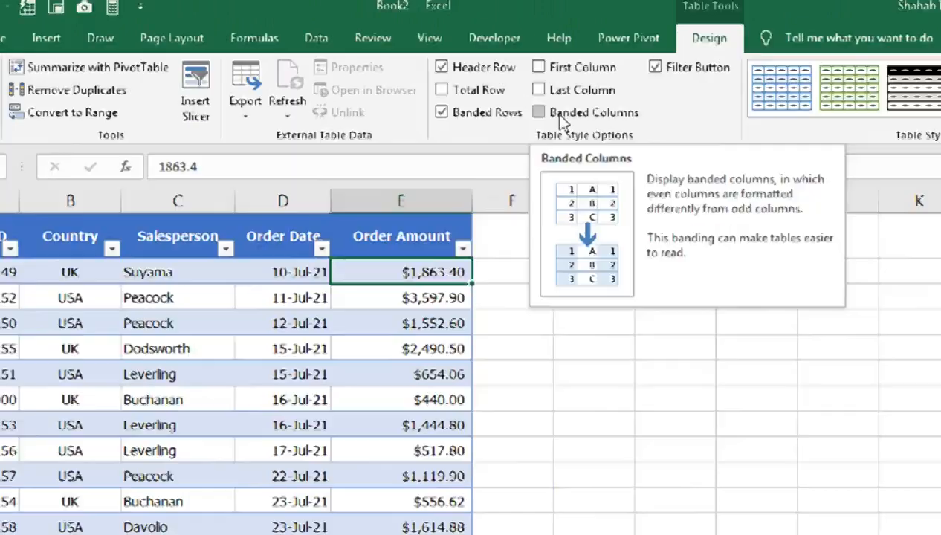
Try banded columns on the table, both with and without banded rows, and return to banded rows only
left_click(695, 163)
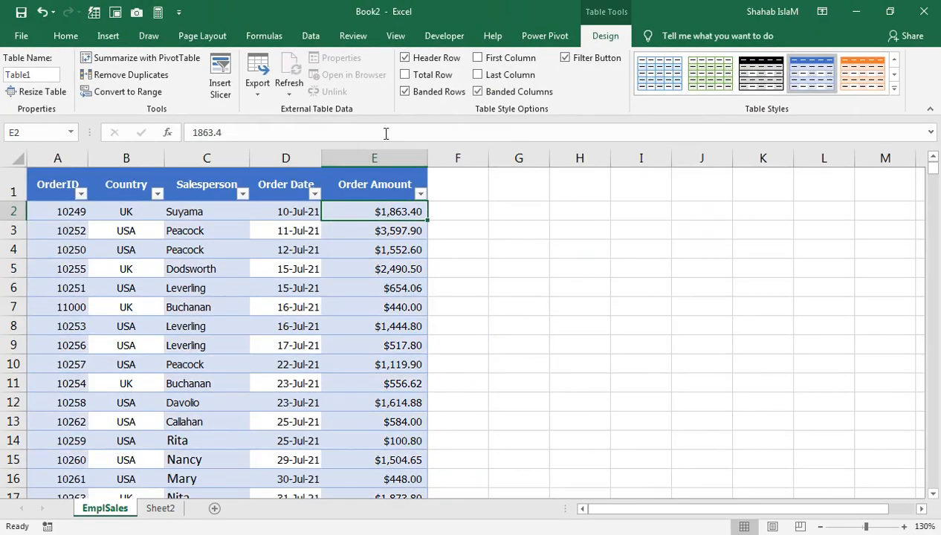
left_click(427, 98)
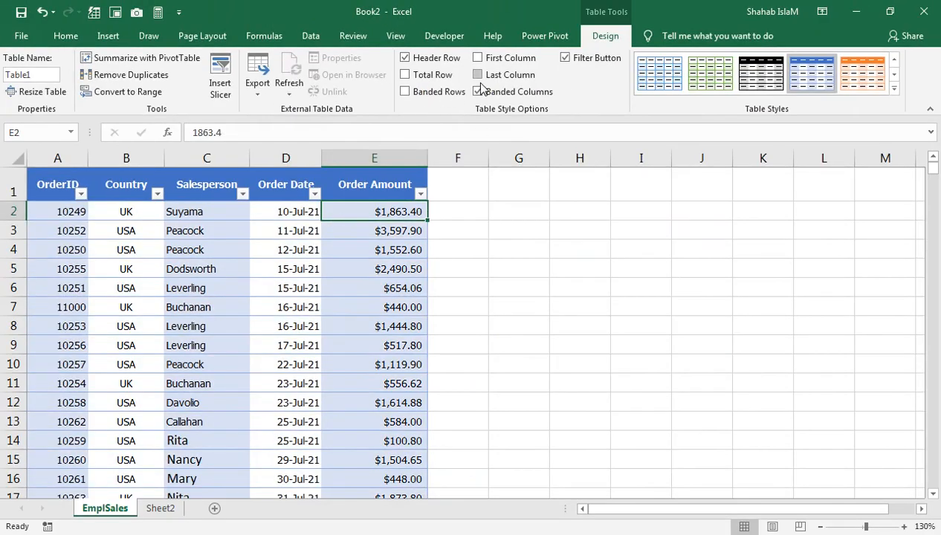
left_click(446, 93)
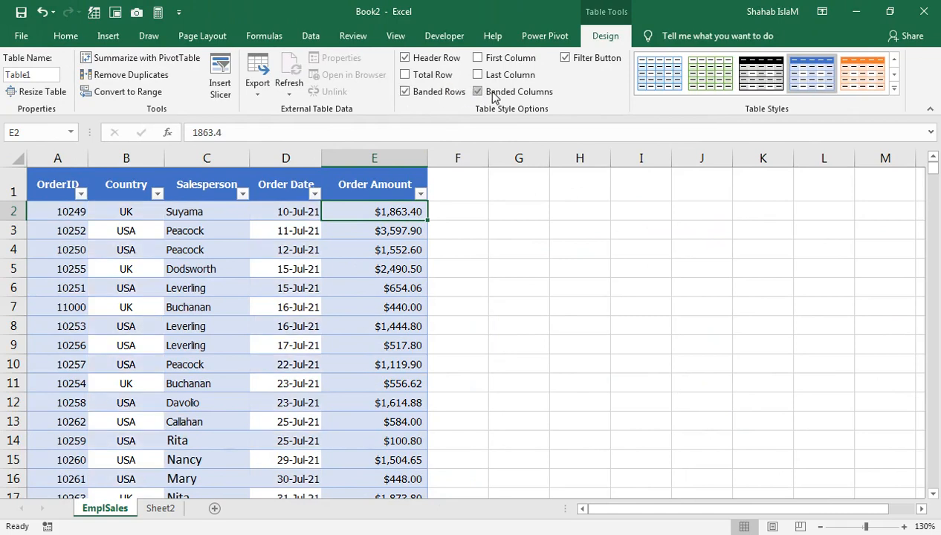
left_click(493, 96)
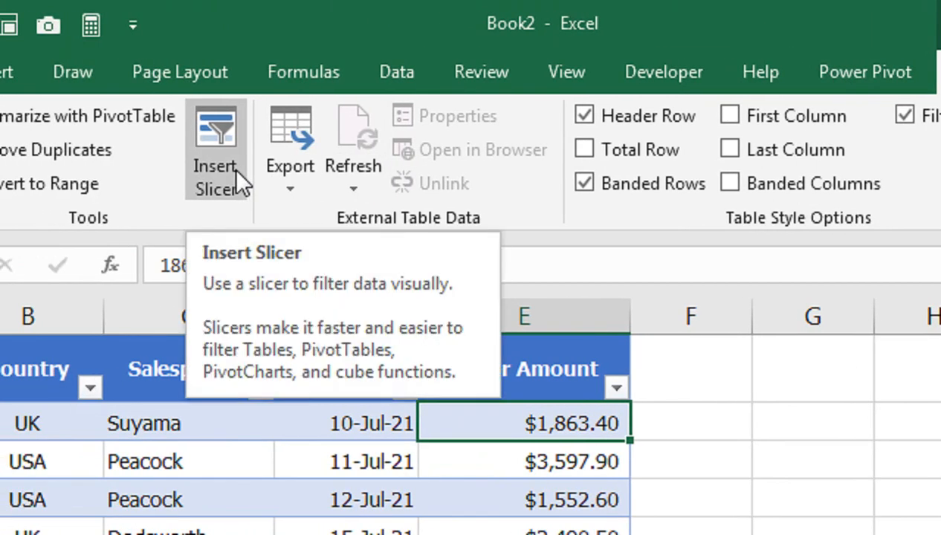
Insert slicers for the OrderID, Country, Salesperson, Order Date and Order Amount fields of the table
left_click(233, 168)
left_click_drag(684, 201, 487, 168)
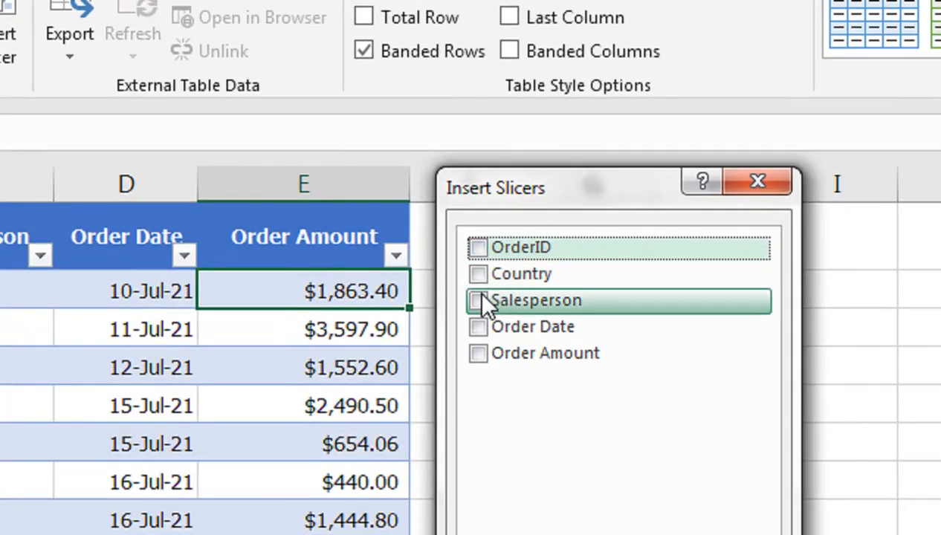
left_click(480, 352)
left_click(480, 327)
left_click(479, 300)
left_click(477, 274)
left_click(478, 247)
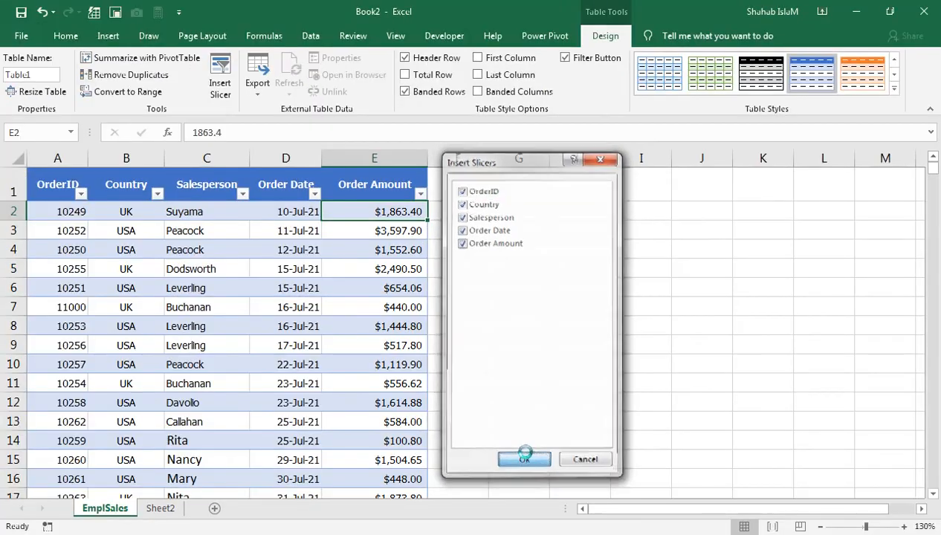
left_click(543, 451)
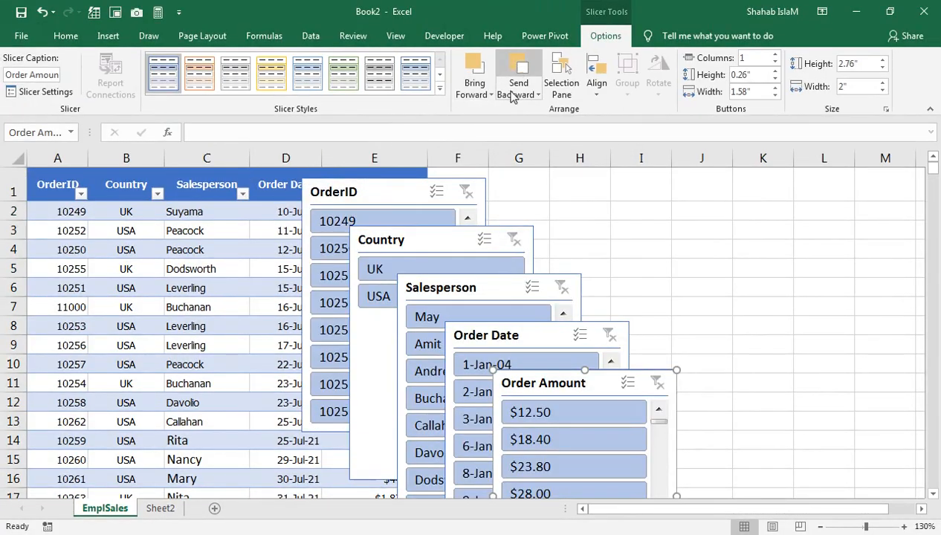
Arrange the OrderID, Country and Salesperson slicers in a row beside the table, starting at column F
left_click_drag(398, 195, 531, 185)
left_click_drag(371, 243, 630, 186)
left_click_drag(413, 292, 812, 192)
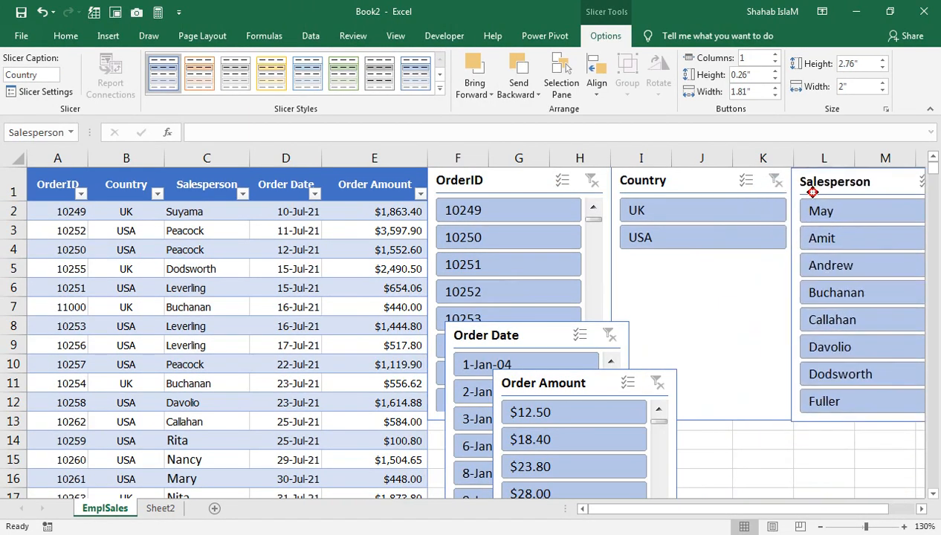
left_click_drag(715, 194, 693, 184)
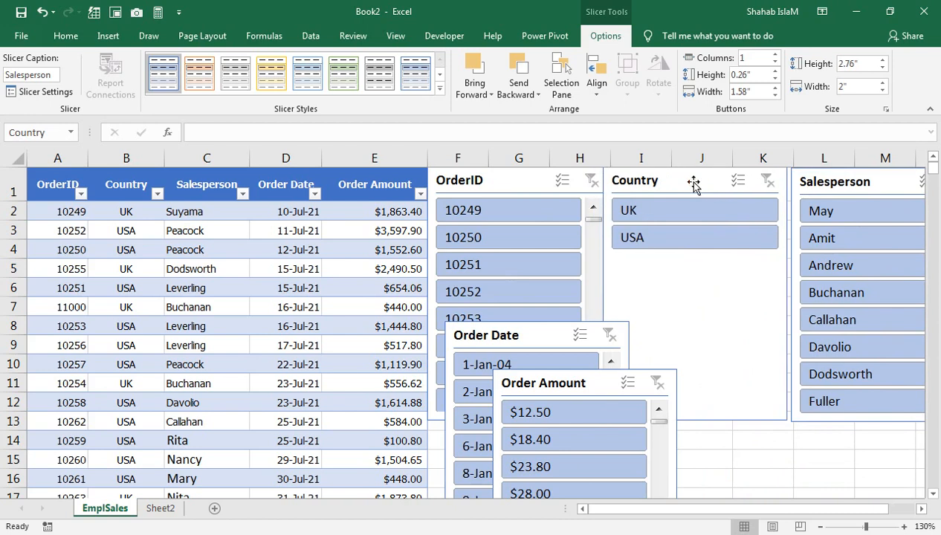
Adjust the OrderID slicer's position beside the table and set its buttons to 2 columns
left_click_drag(510, 185, 507, 187)
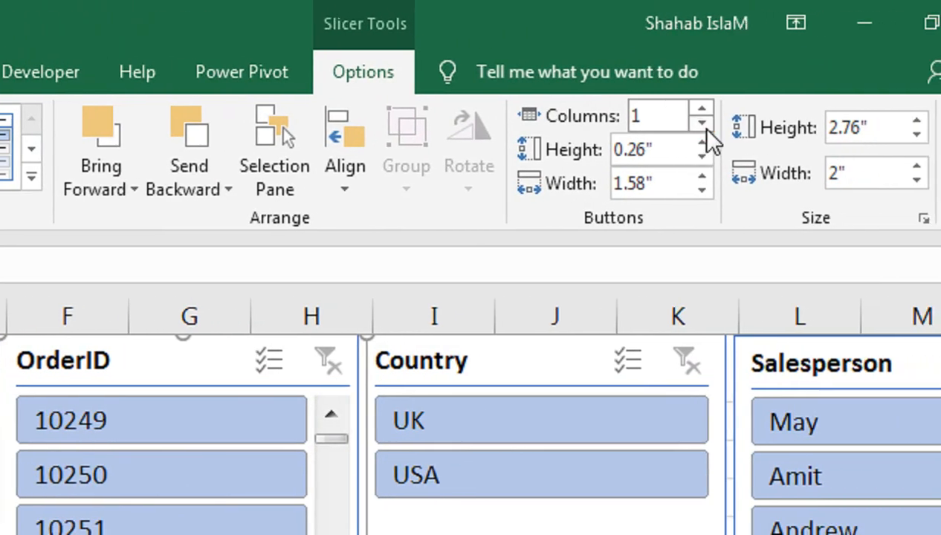
left_click(701, 108)
left_click(700, 108)
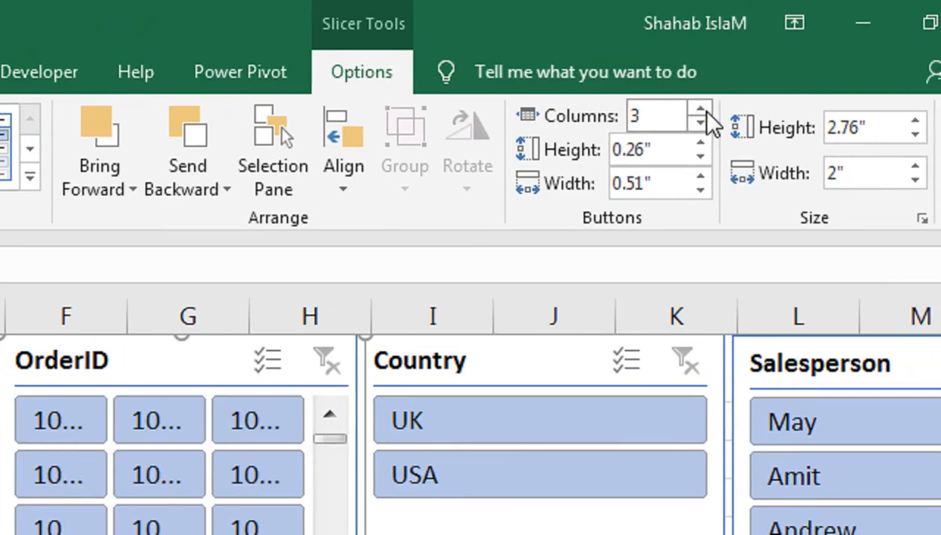
left_click(700, 123)
Move the Salesperson slicer closer to the Country slicer and set its buttons to 2 columns
left_click_drag(736, 360, 672, 356)
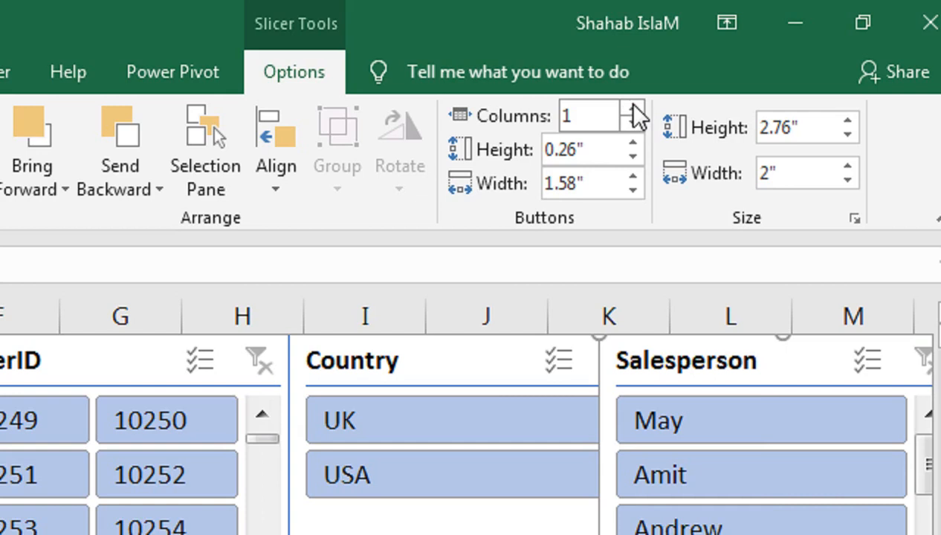
left_click(633, 111)
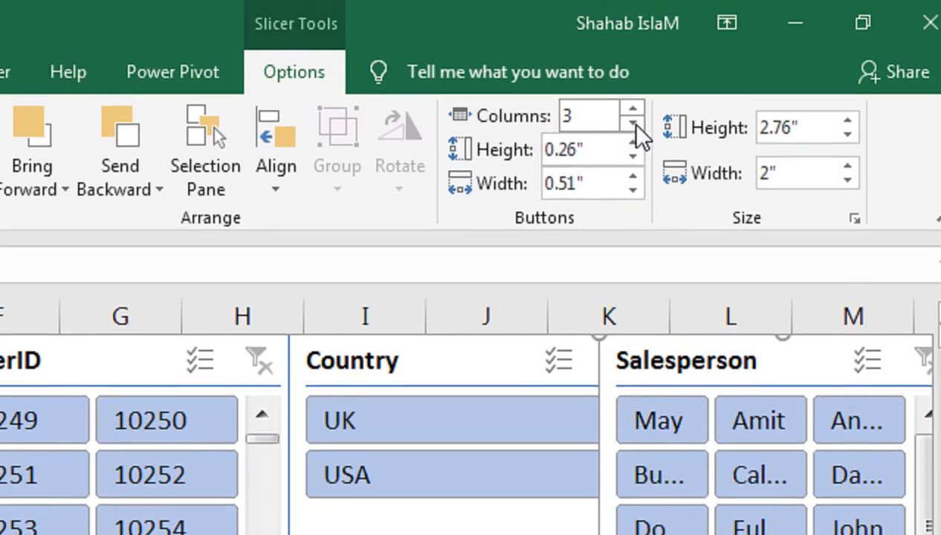
left_click(633, 128)
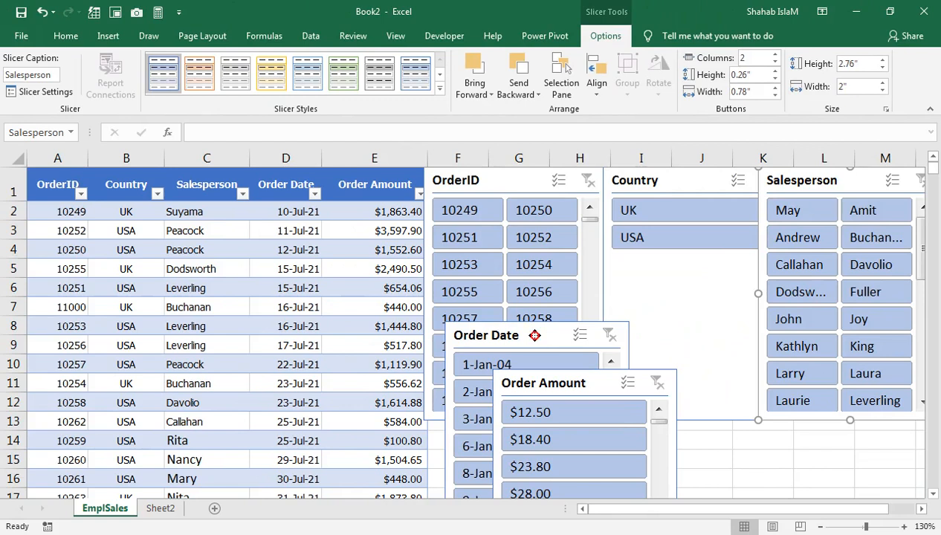
Rearrange the slicers with Order Date below OrderID, Order Amount below Country's two buttons, and Salesperson beside them
left_click_drag(534, 335, 623, 272)
left_click_drag(813, 182, 833, 181)
left_click_drag(654, 276, 674, 261)
left_click_drag(535, 399, 530, 431)
left_click_drag(495, 183, 496, 181)
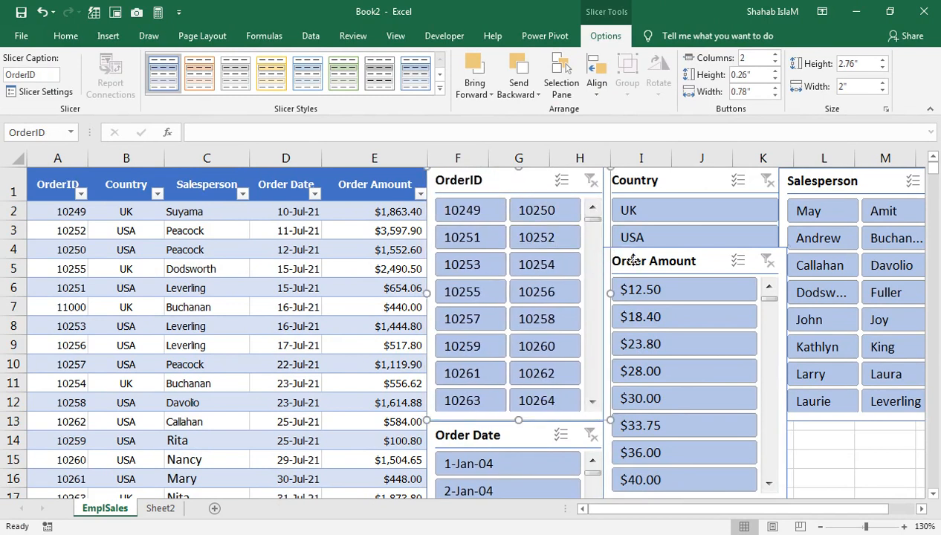
left_click_drag(633, 258, 634, 269)
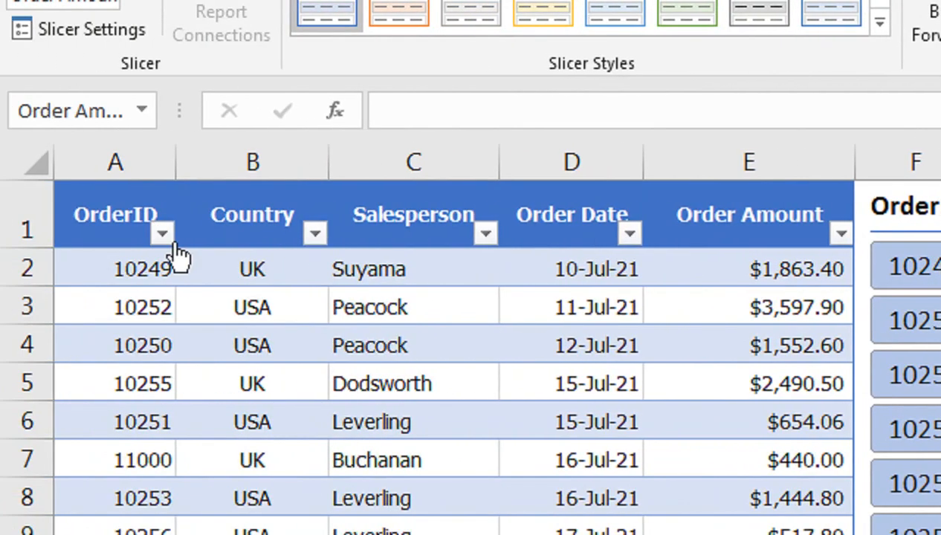
View the OrderID column's filter list, try filtering the table to the first order with the OrderID slicer, and clear that filter
left_click(161, 233)
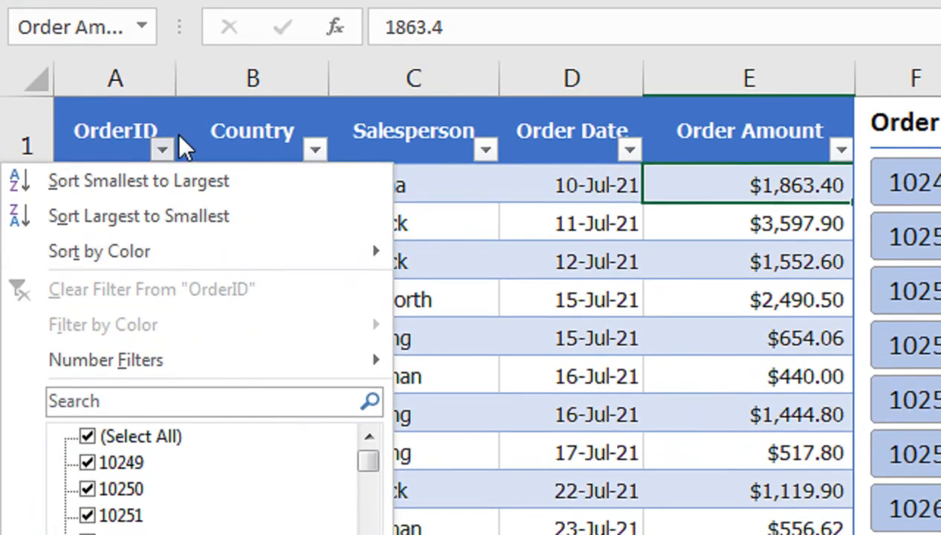
left_click(161, 112)
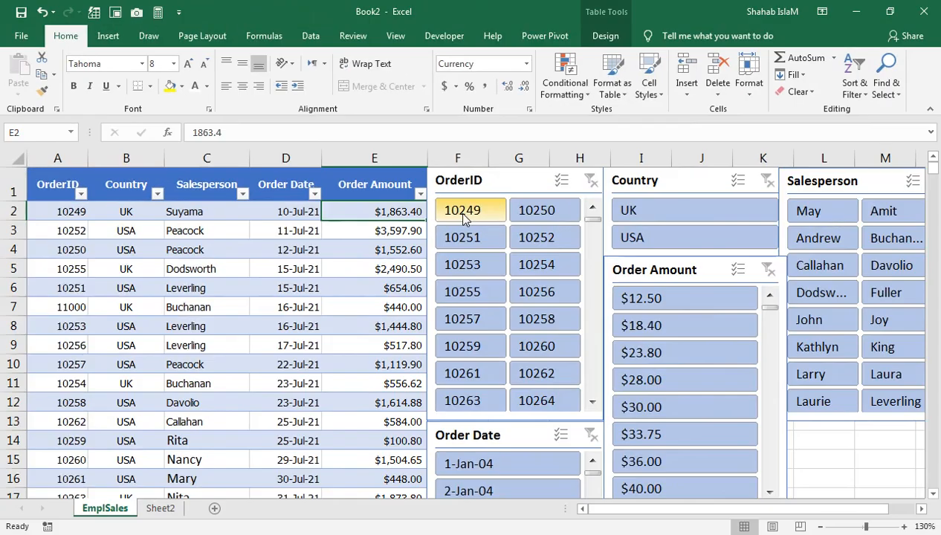
left_click(815, 199)
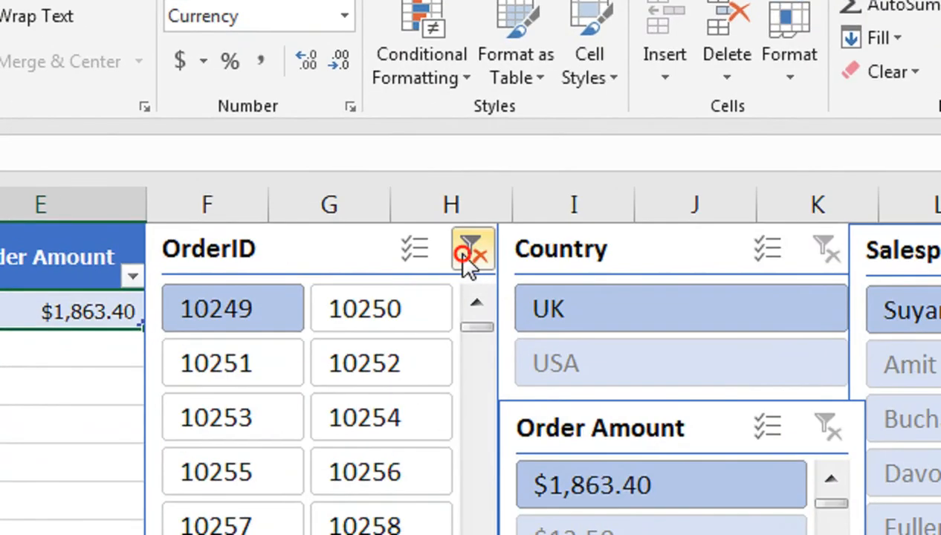
left_click(468, 253)
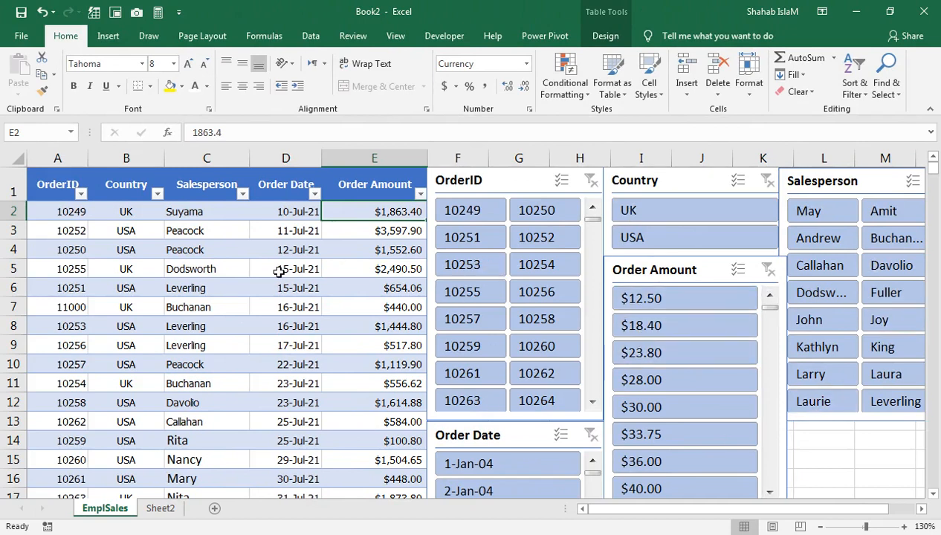
Try filtering the table by Country UK and by Order Date 1-Jan-04 with the slicers, clearing each filter again
left_click(689, 208)
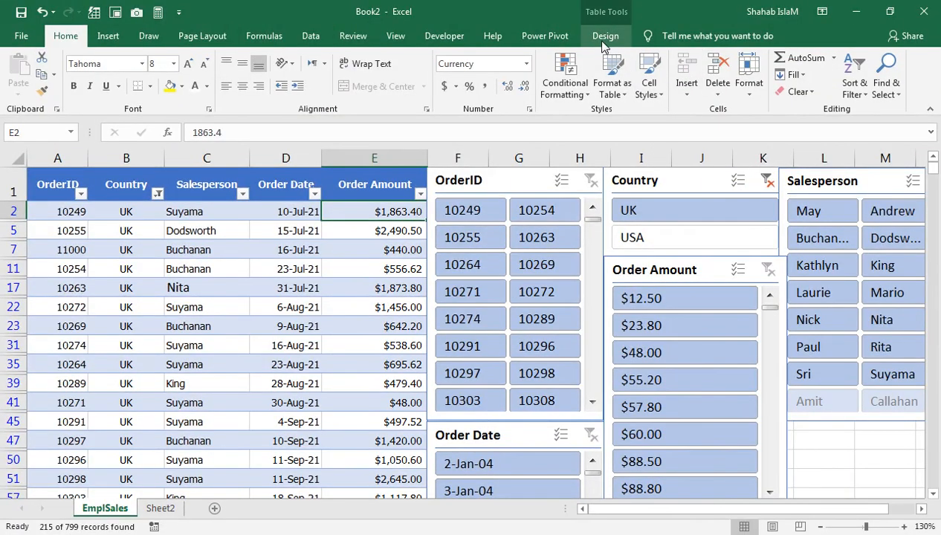
left_click(603, 45)
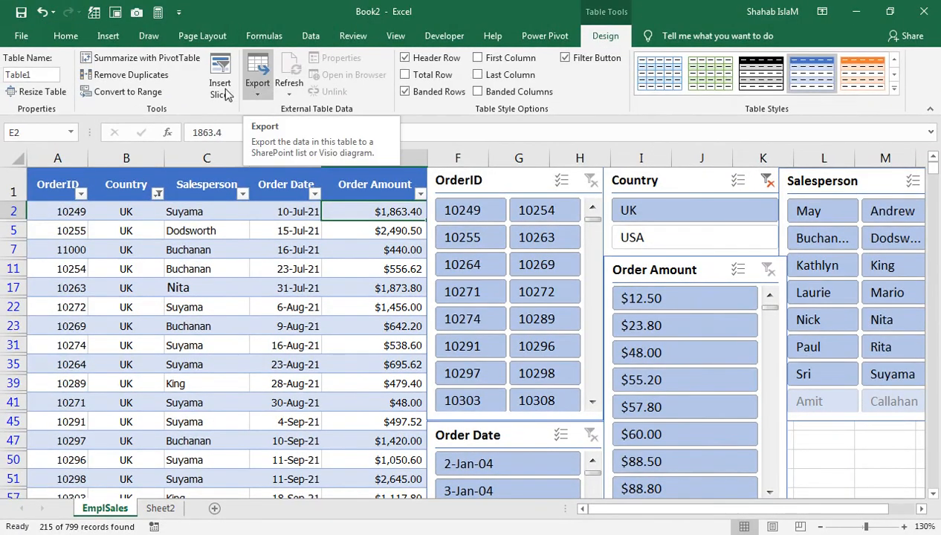
left_click(768, 181)
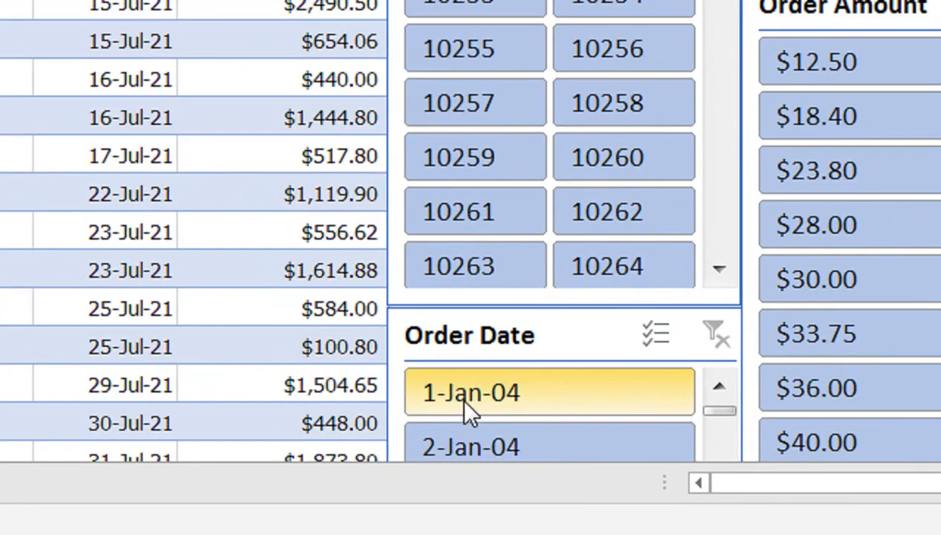
left_click(466, 471)
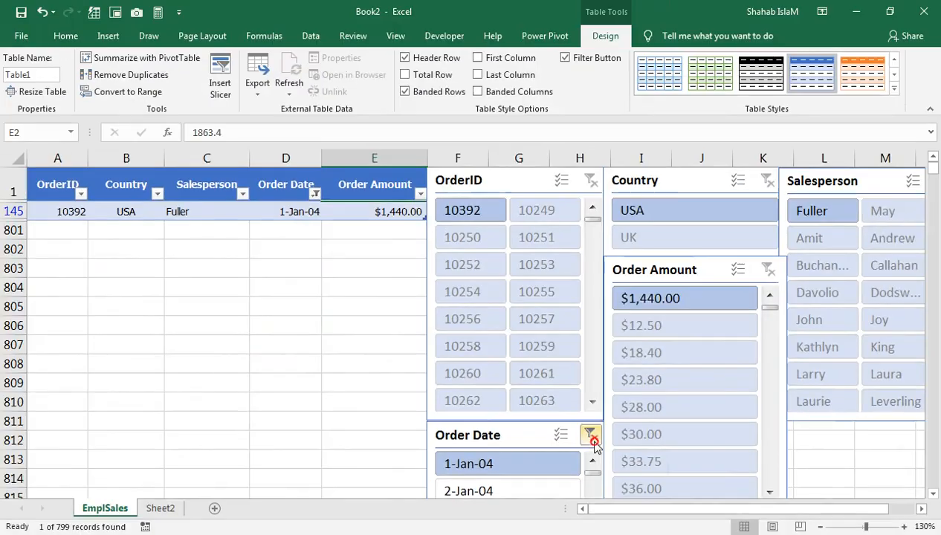
left_click(590, 434)
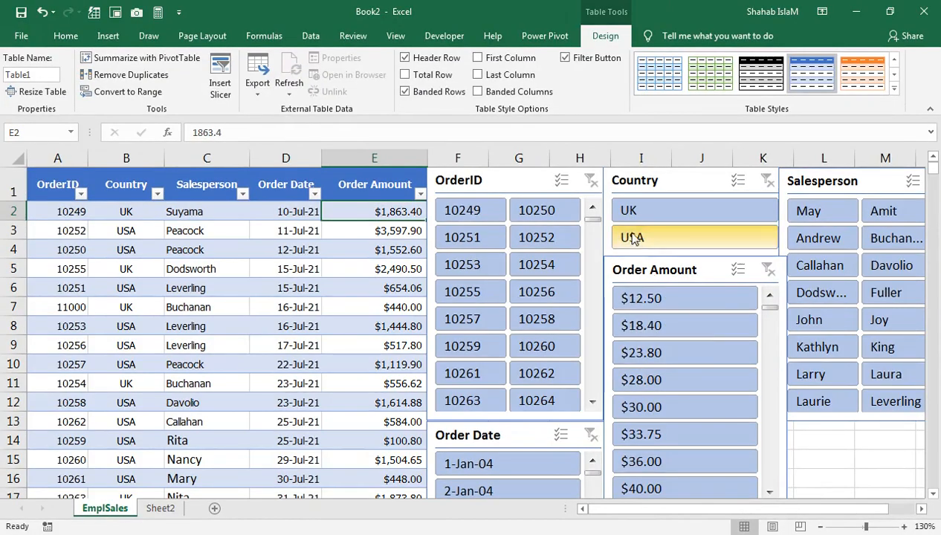
left_click(705, 162, "ctrl")
left_click(700, 176, "ctrl")
left_click(559, 192, "ctrl")
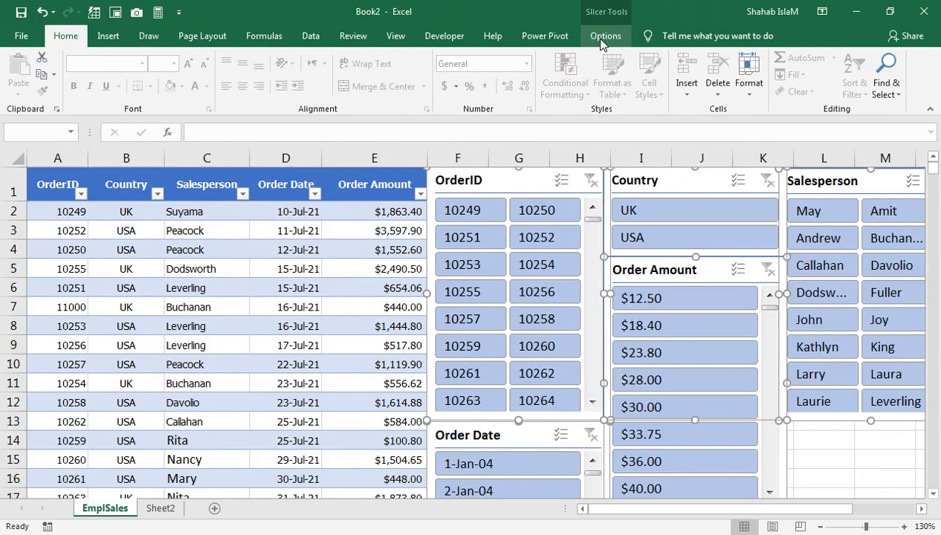
left_click(479, 78)
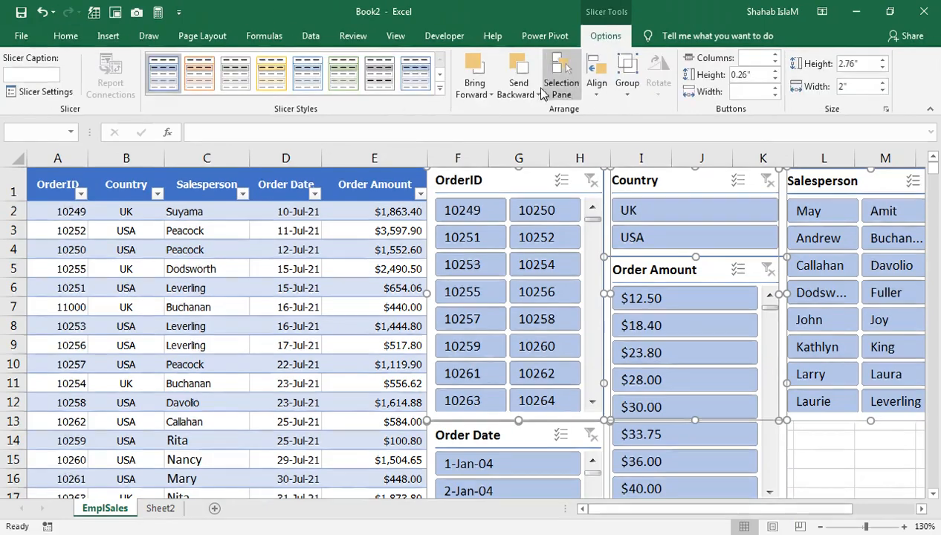
left_click(439, 88)
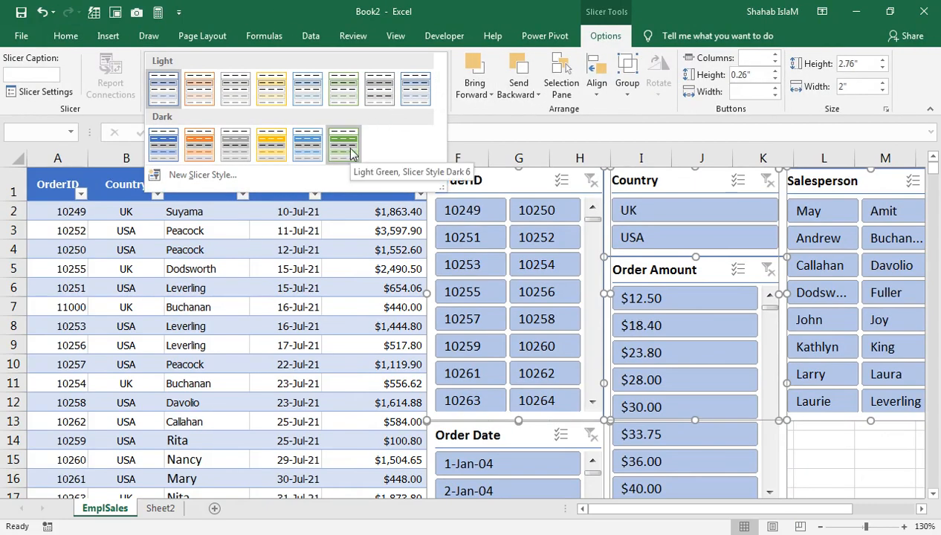
left_click(841, 440)
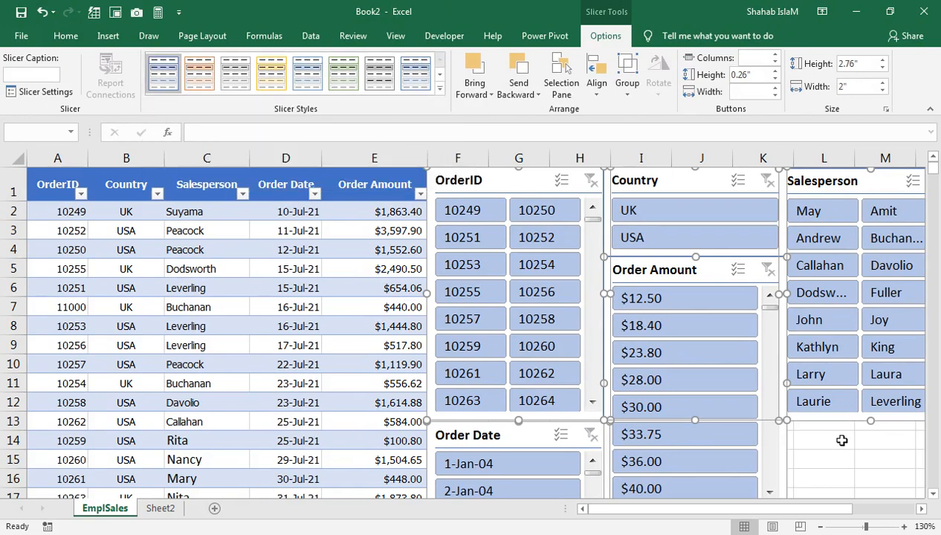
left_click(865, 463)
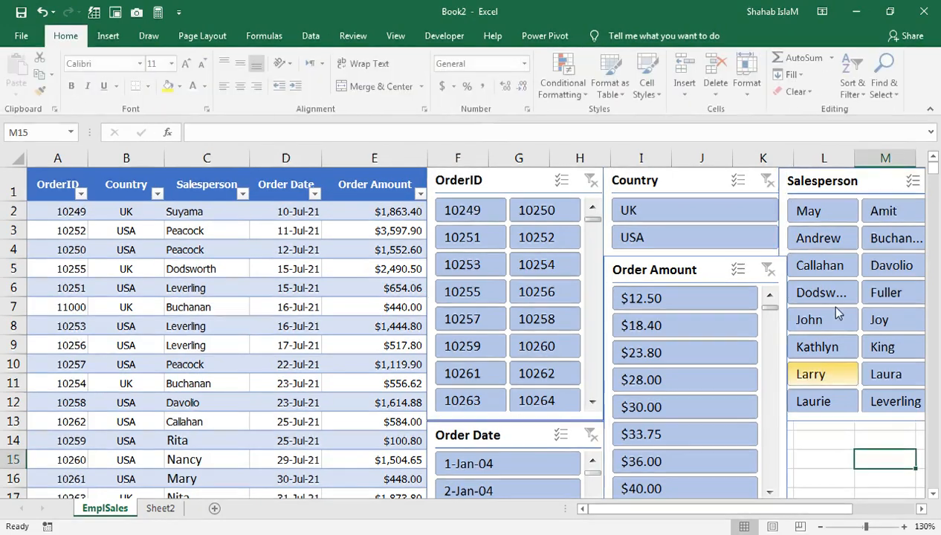
Apply light slicer styles: gray to the Salesperson slicer, green to Country, and yellow to OrderID
left_click(786, 181)
left_click(395, 78)
left_click(651, 182)
left_click(334, 87)
left_click(489, 185)
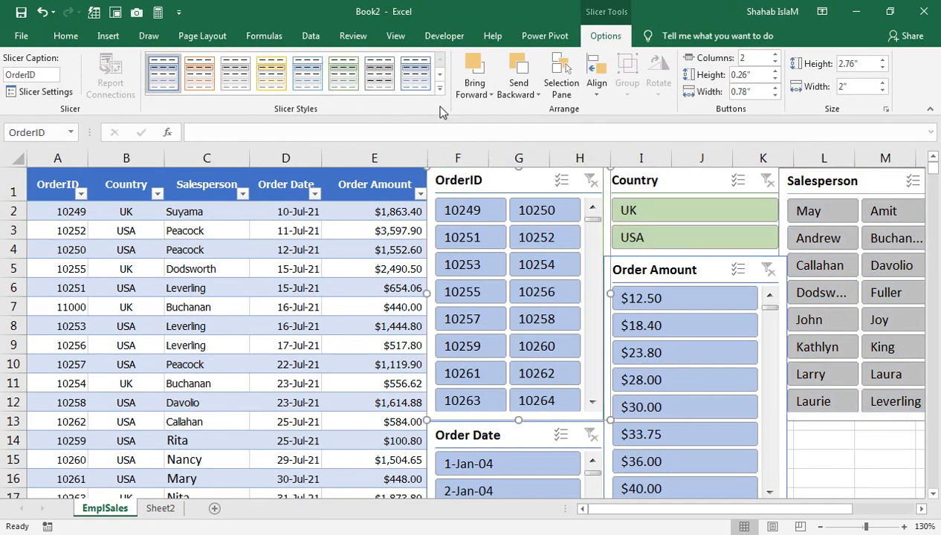
left_click(281, 77)
Try the dark orange slicer style on the Order Amount slicer and the dark blue style on the Order Date slicer
left_click(687, 269)
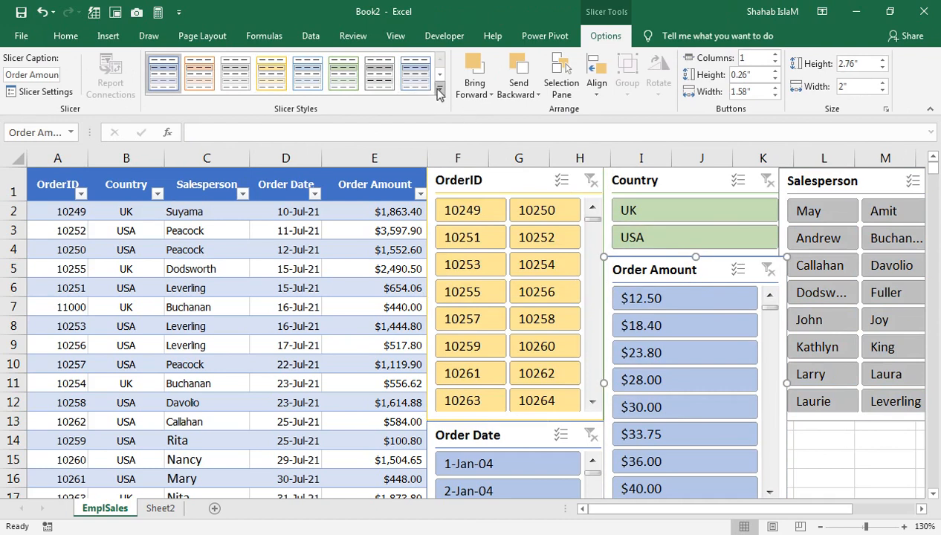
left_click(439, 90)
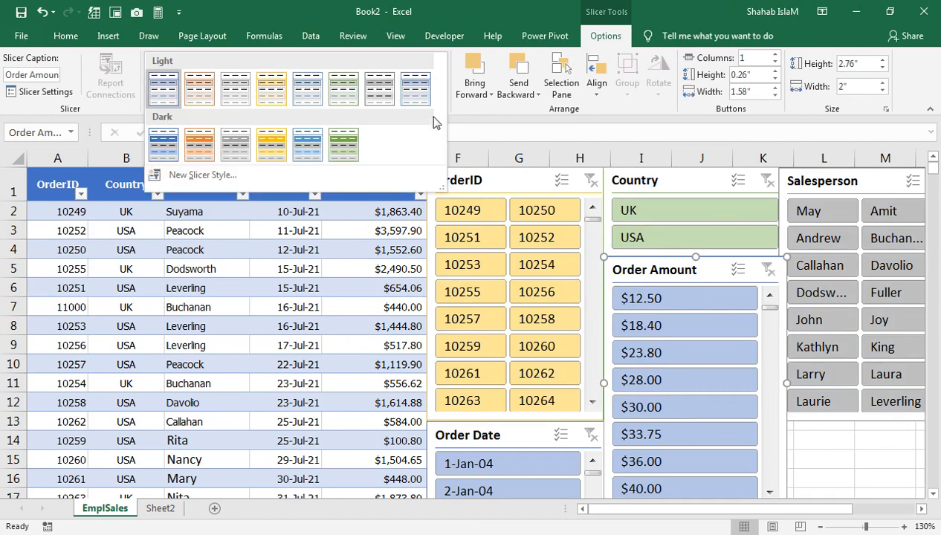
left_click(209, 149)
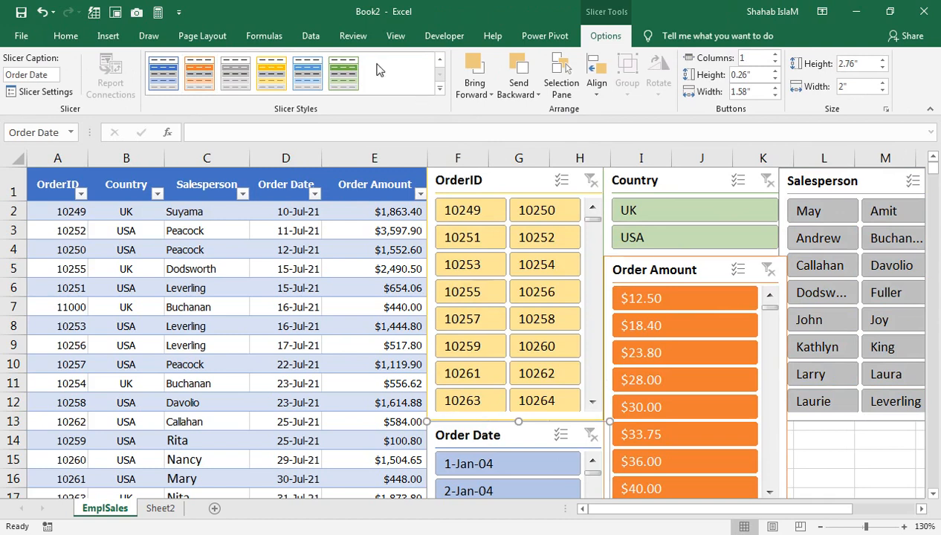
left_click(439, 89)
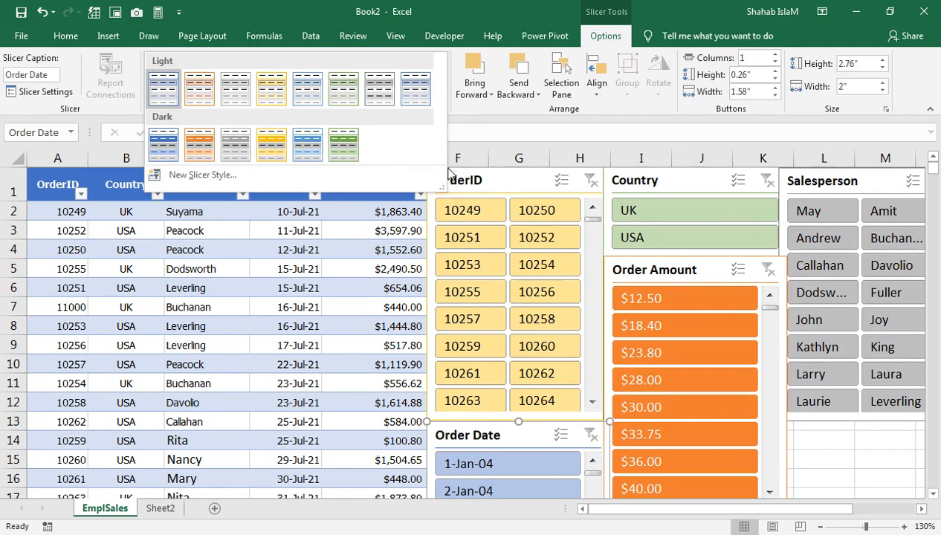
left_click(315, 153)
Restyle the Order Amount slicer in dark blue and Order Date in dark yellow, and nudge the Order Amount slicer slightly down
left_click(671, 270)
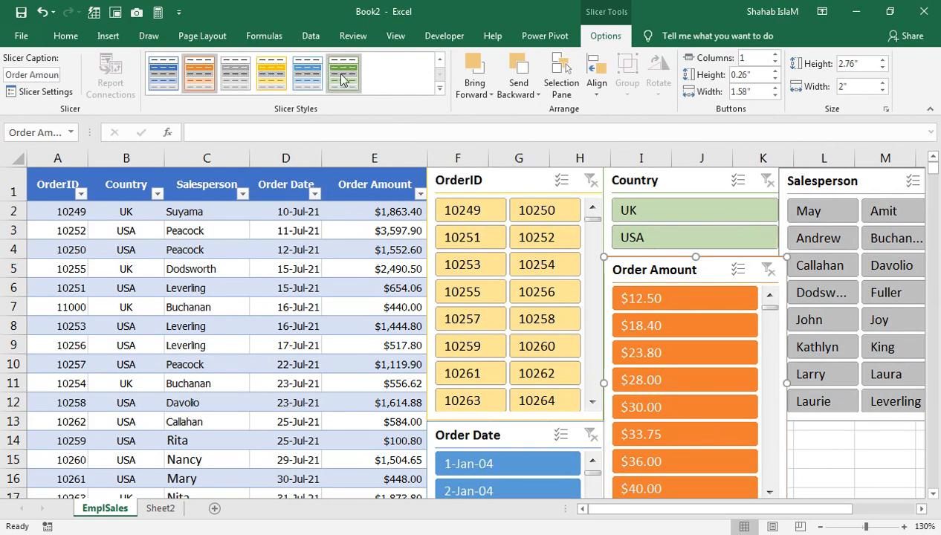
left_click(315, 81)
left_click(458, 425)
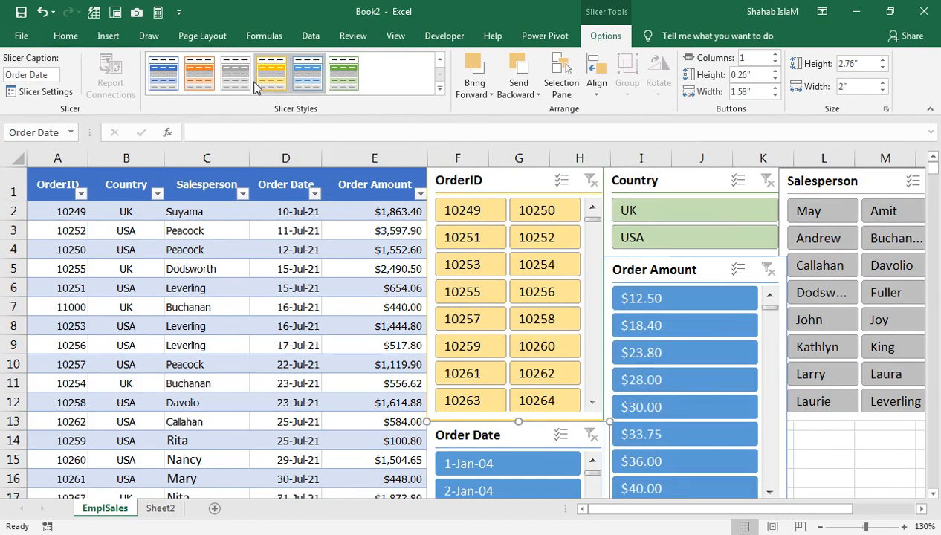
left_click(288, 92)
left_click(372, 345)
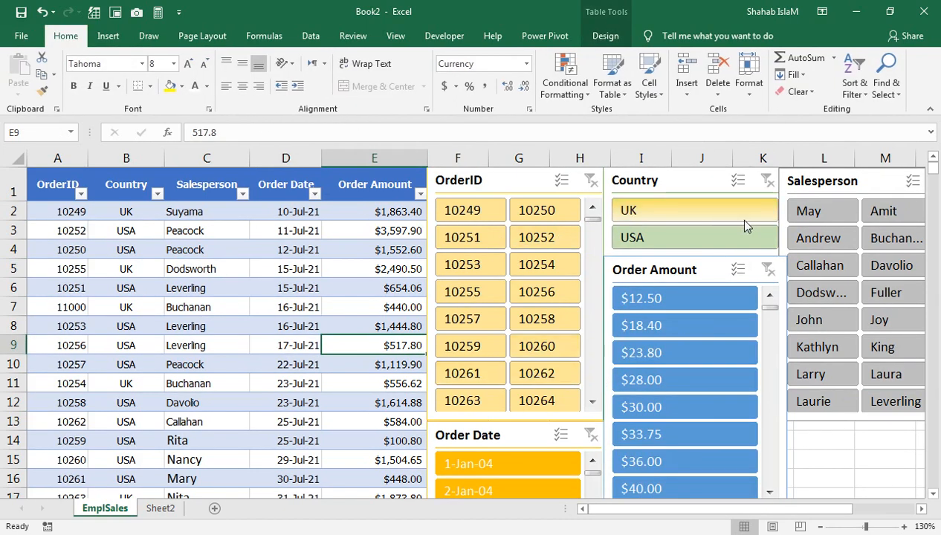
mouse_move(690, 281)
left_mouse_down()
mouse_move(690, 300)
mouse_move(689, 282)
left_mouse_up()
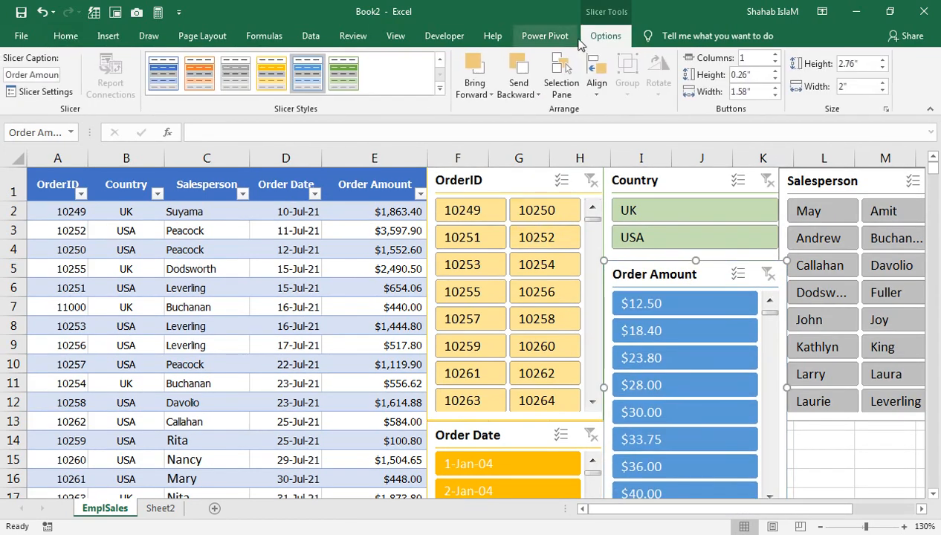
Filter the table's Salesperson column to only the first listed salesperson
left_click(386, 185)
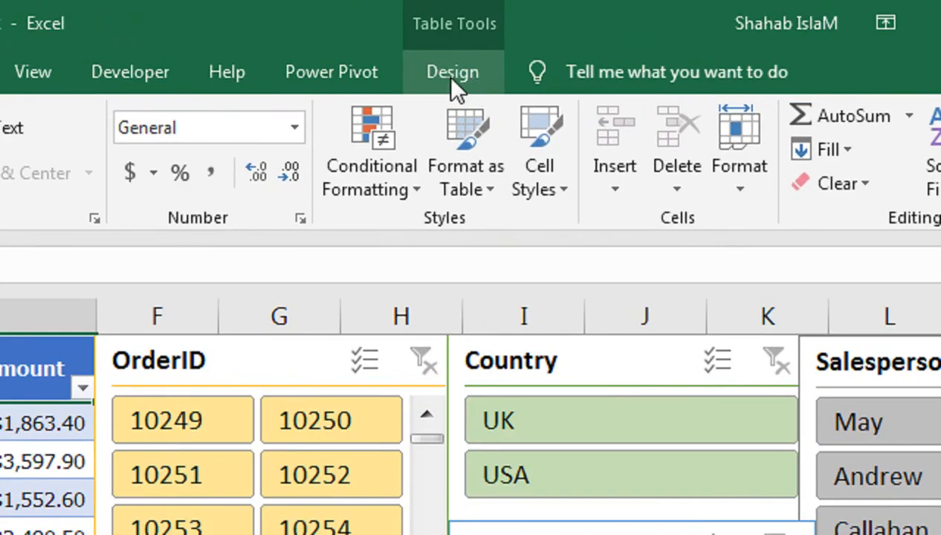
left_click(605, 35)
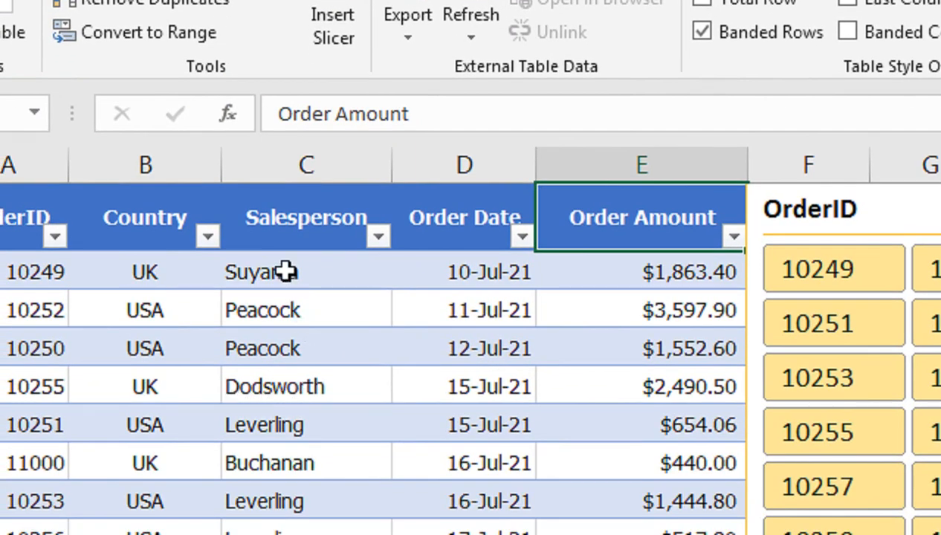
left_click(377, 235)
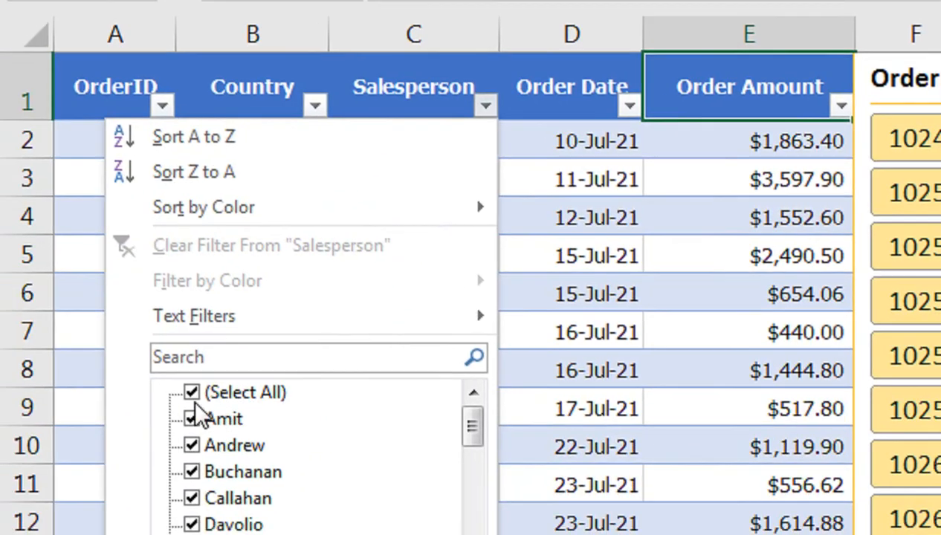
left_click(111, 524)
left_click(193, 407)
left_click(308, 504)
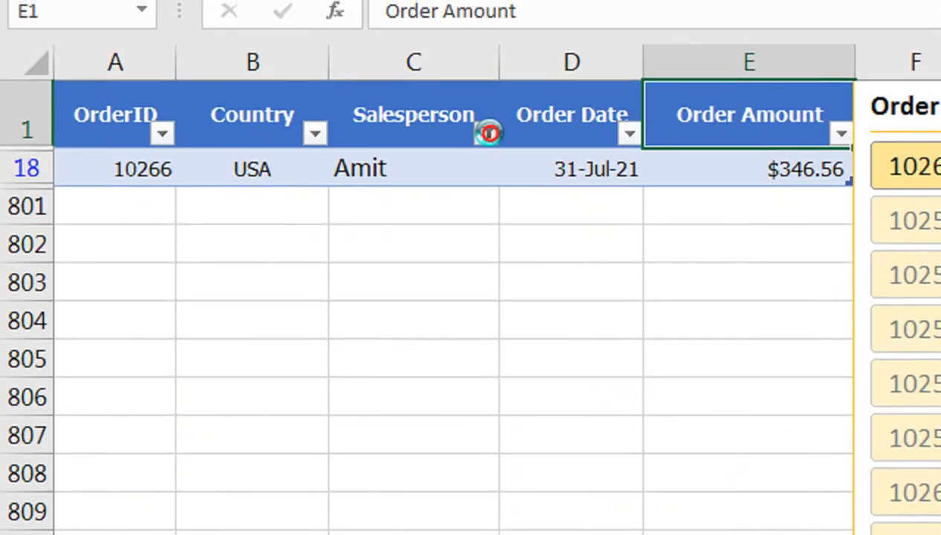
Switch the Salesperson column filter to only the fifth listed salesperson, and restore all salespeople
left_click(488, 57)
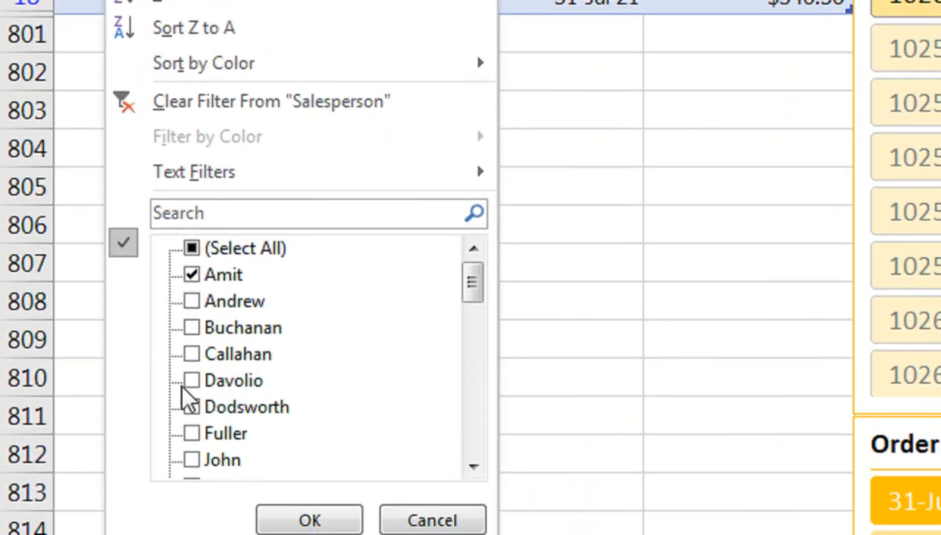
left_click(210, 383)
left_click(193, 275)
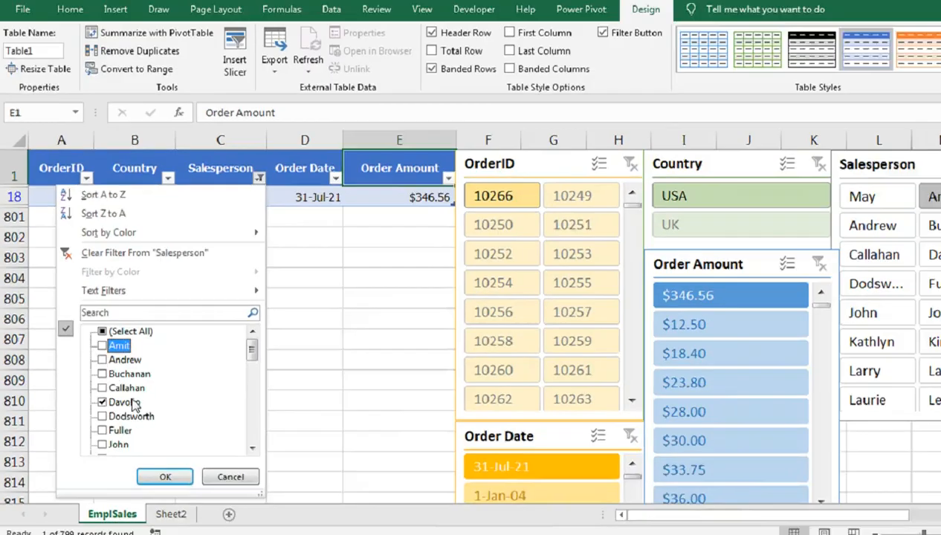
left_click(309, 520)
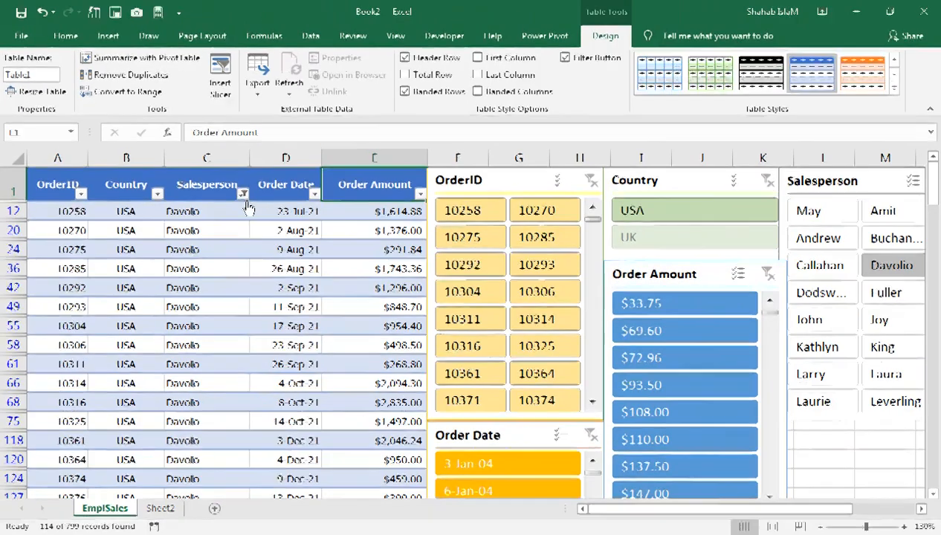
left_click(243, 193)
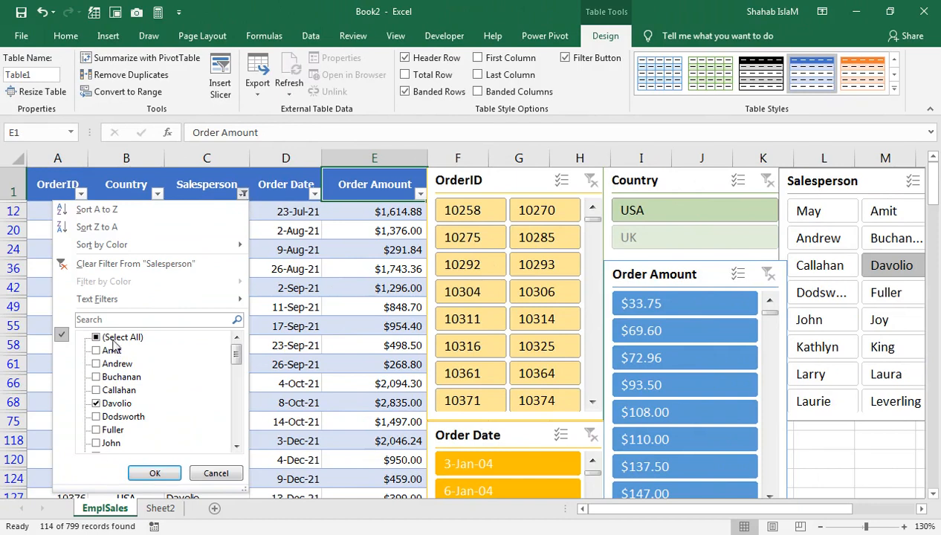
left_click(135, 474)
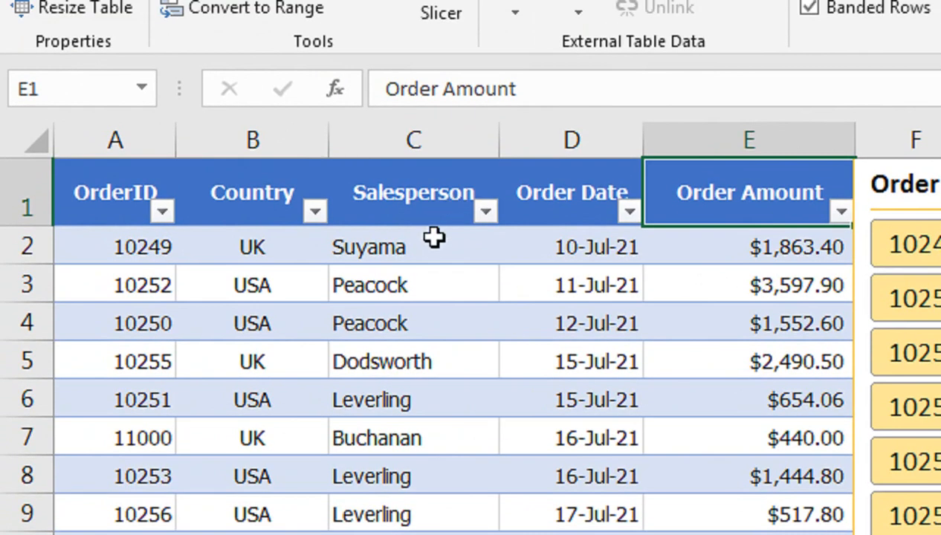
Remove duplicate rows from the table, checking only the Salesperson column for duplicates
left_click(405, 201)
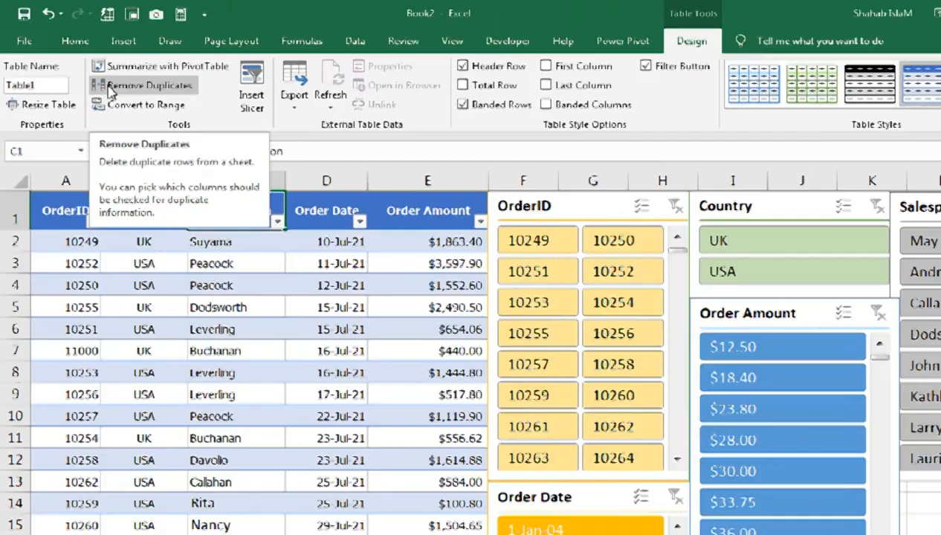
left_click(188, 148)
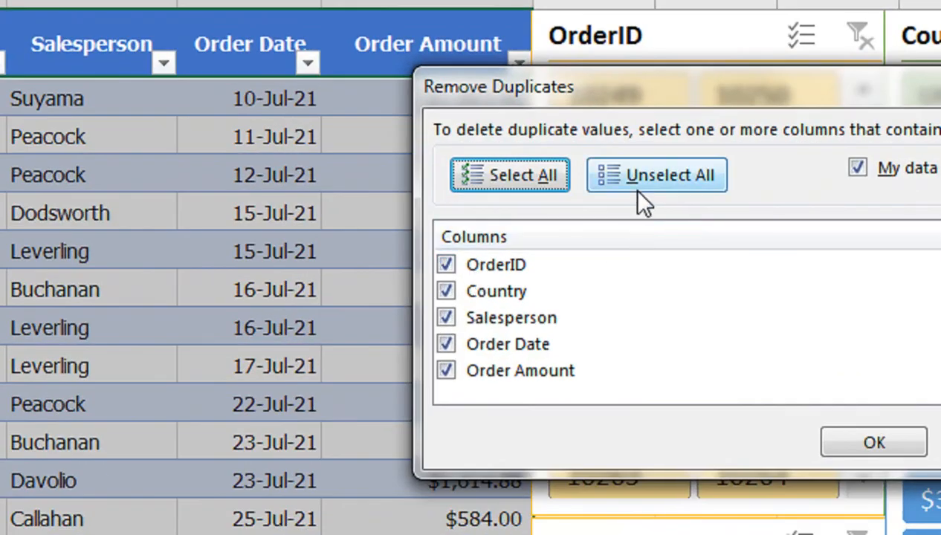
left_click(637, 189)
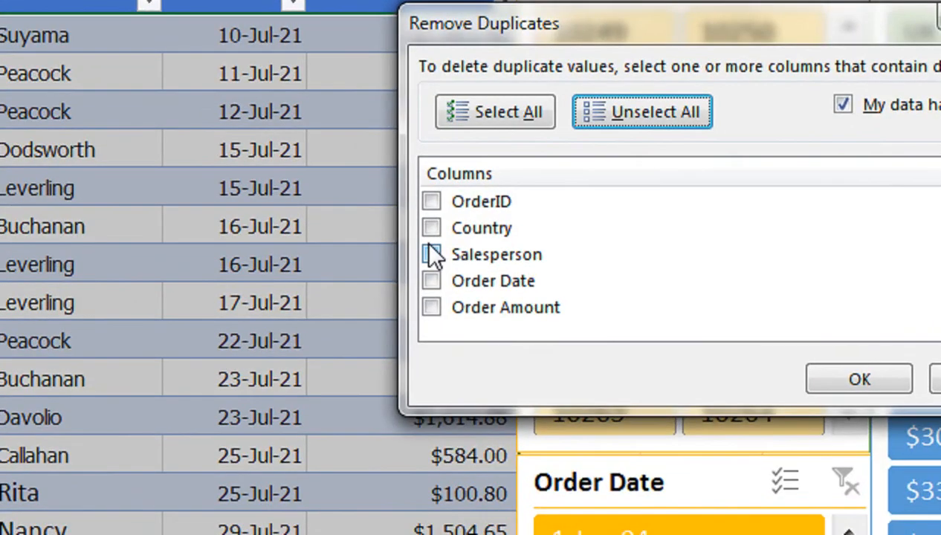
left_click(383, 321)
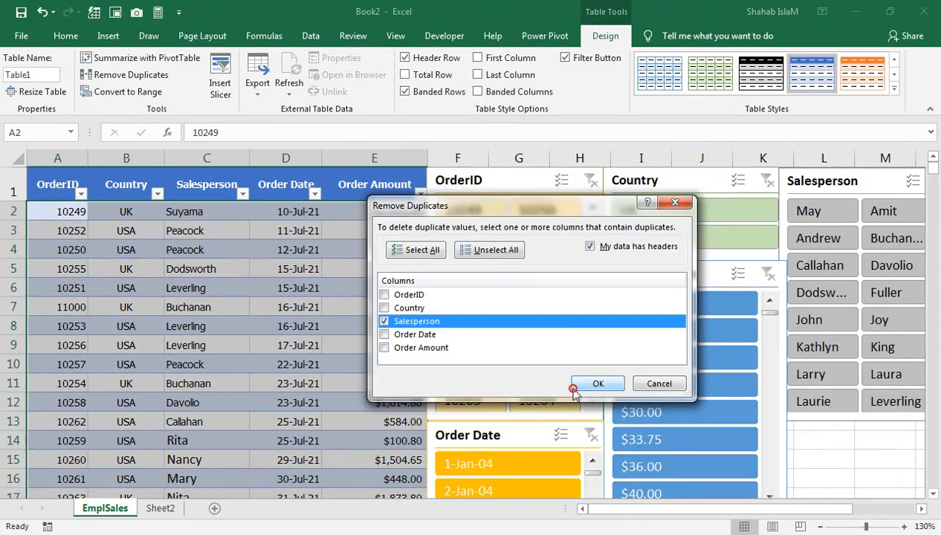
left_click(832, 381)
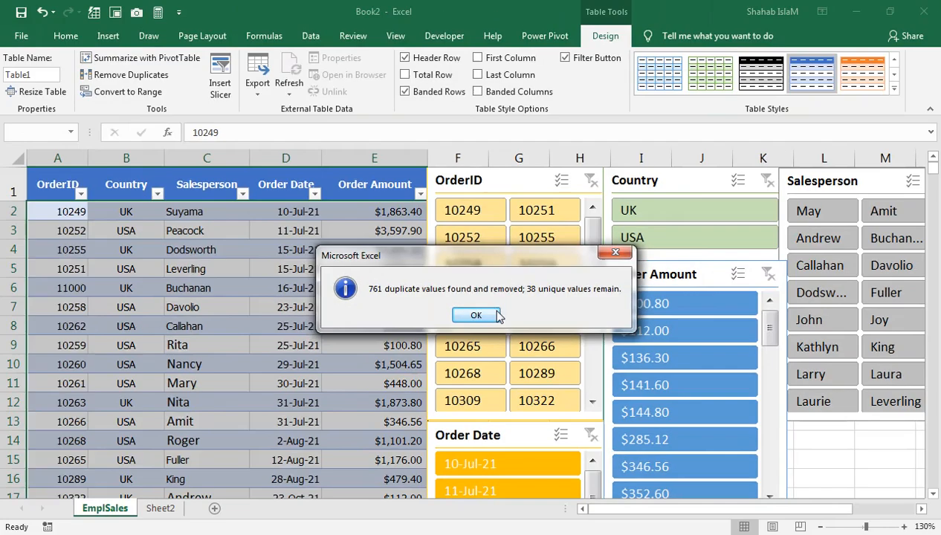
left_click(490, 316)
left_click(379, 312)
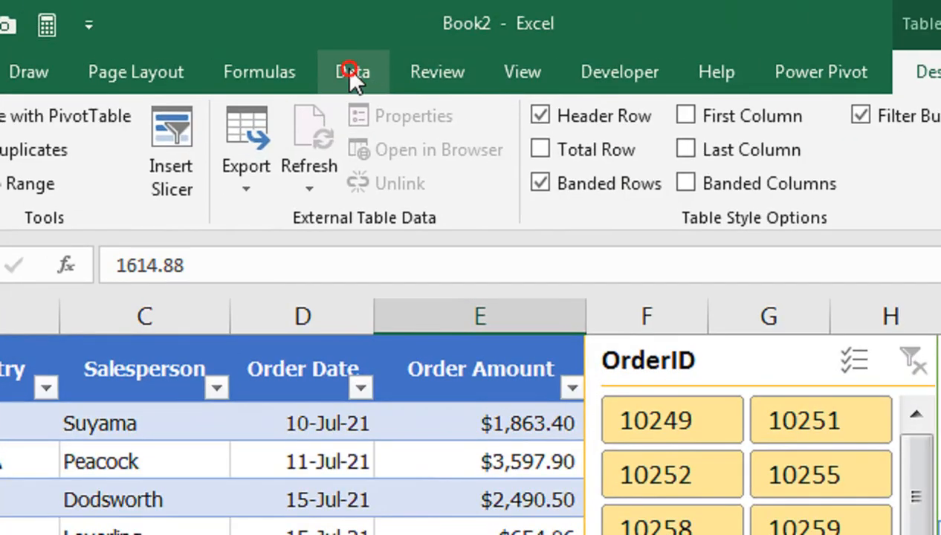
left_click(352, 72)
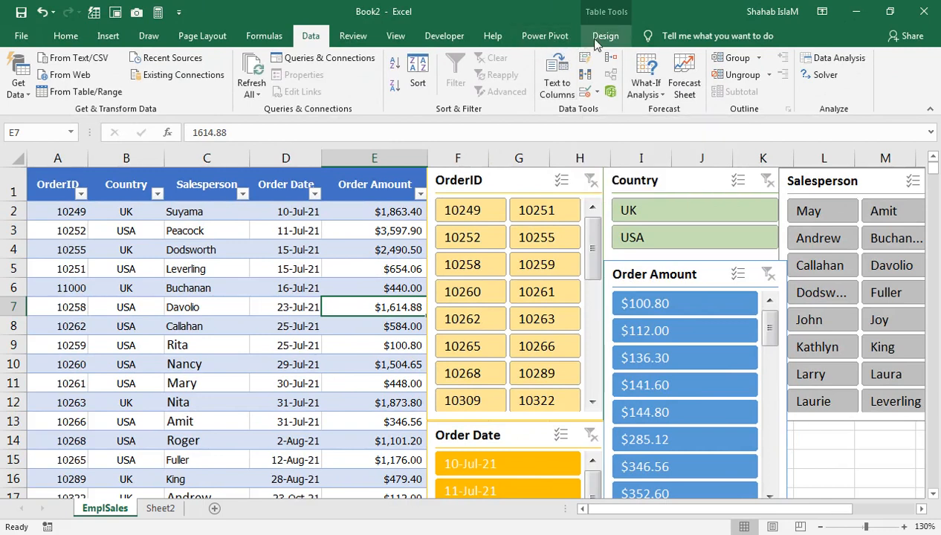
left_click(604, 35)
left_click(159, 208)
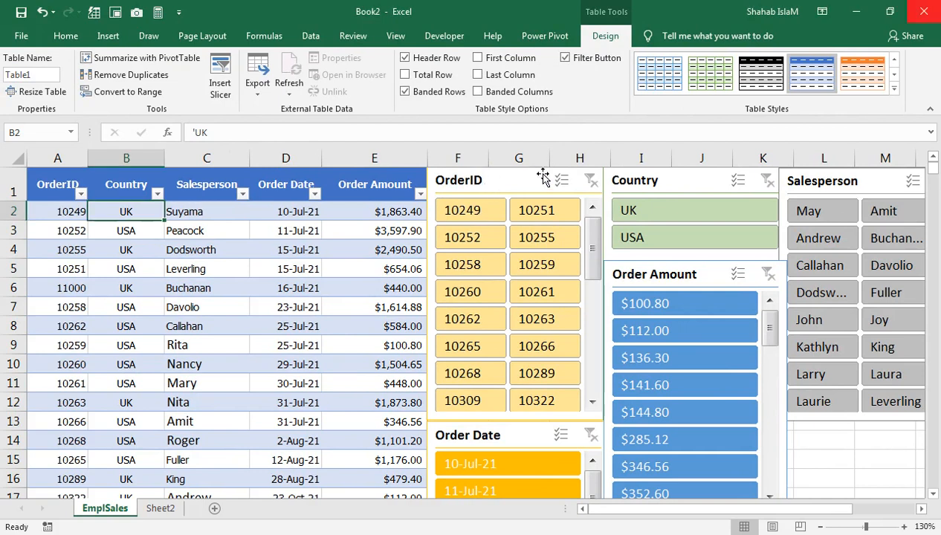
Select all five slicers together and move them to the right, leaving columns F to H beside the table free
left_click(542, 176)
left_click(637, 176, "ctrl")
left_click(809, 183, "ctrl")
left_click(688, 278, "ctrl")
left_click(512, 431, "ctrl")
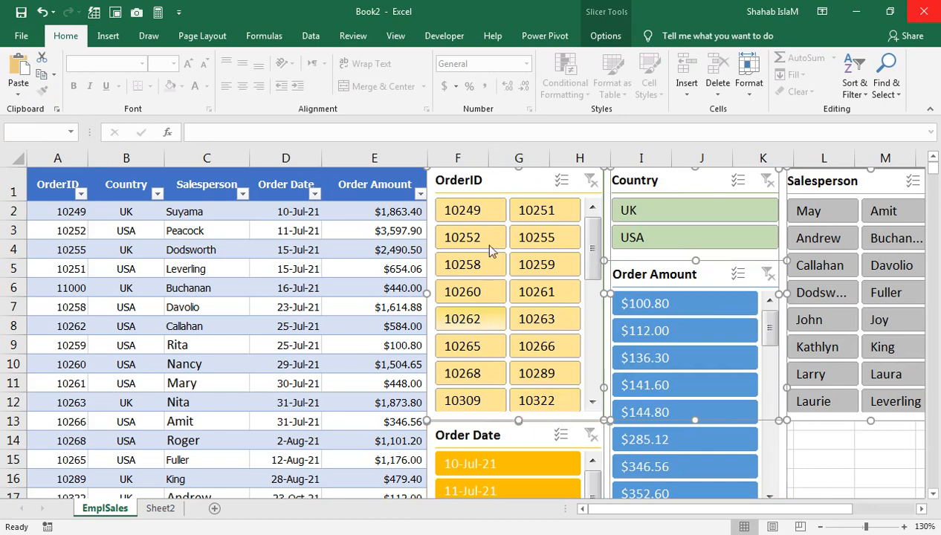
left_click_drag(453, 178, 649, 177)
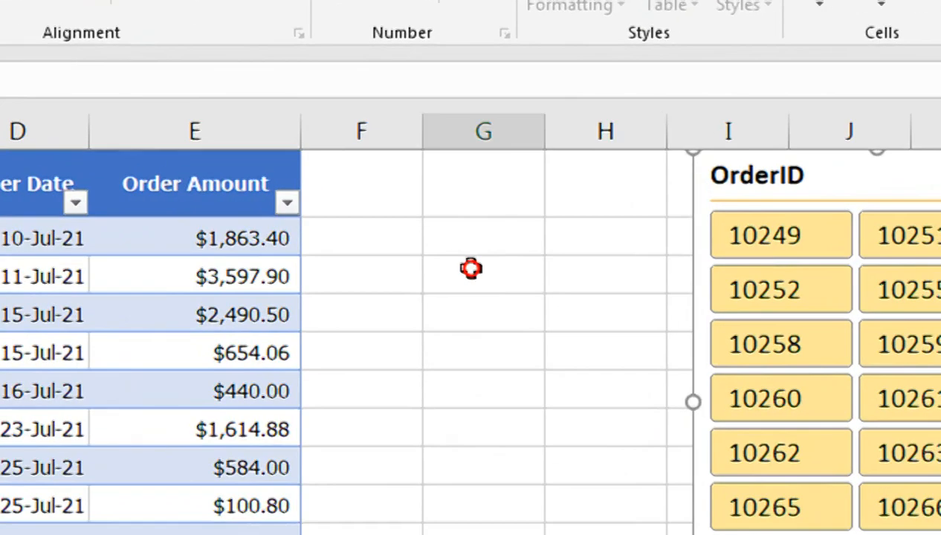
Enter =SUM(Table1[Order Amount]) in cell G3 to total the table's Order Amount column
left_click(512, 226)
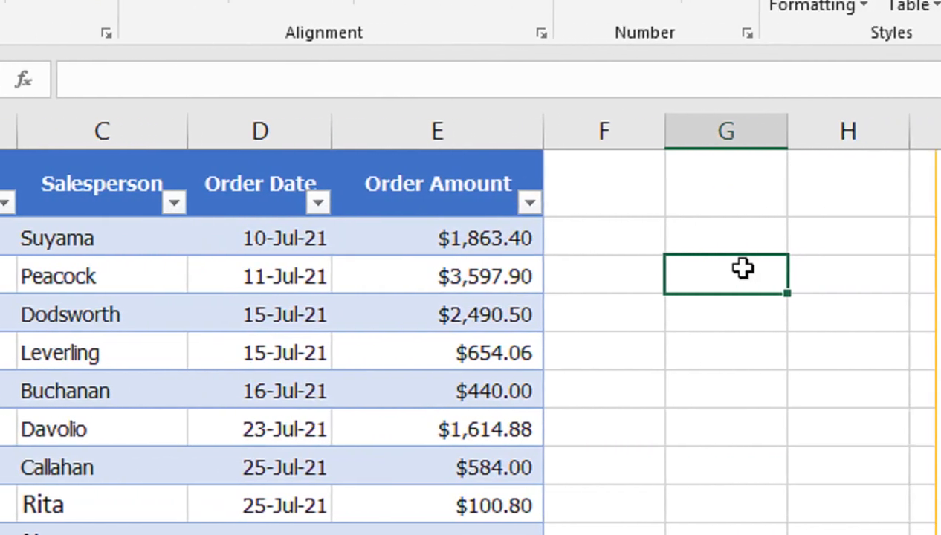
type("=sum")
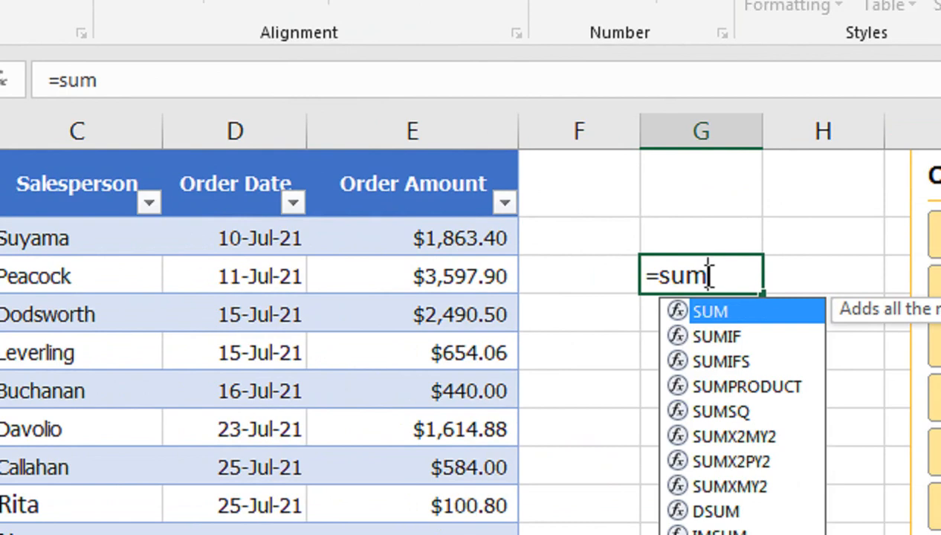
key("Tab")
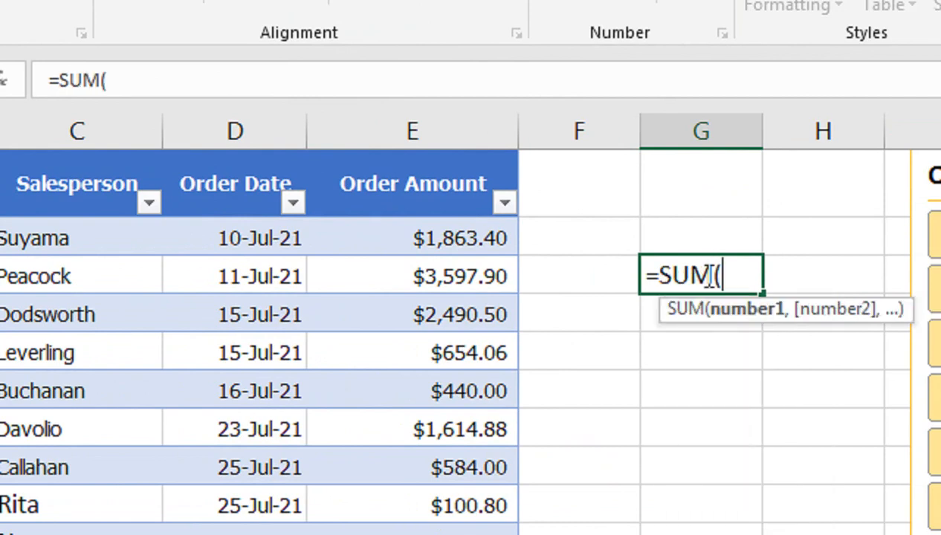
left_click(416, 140)
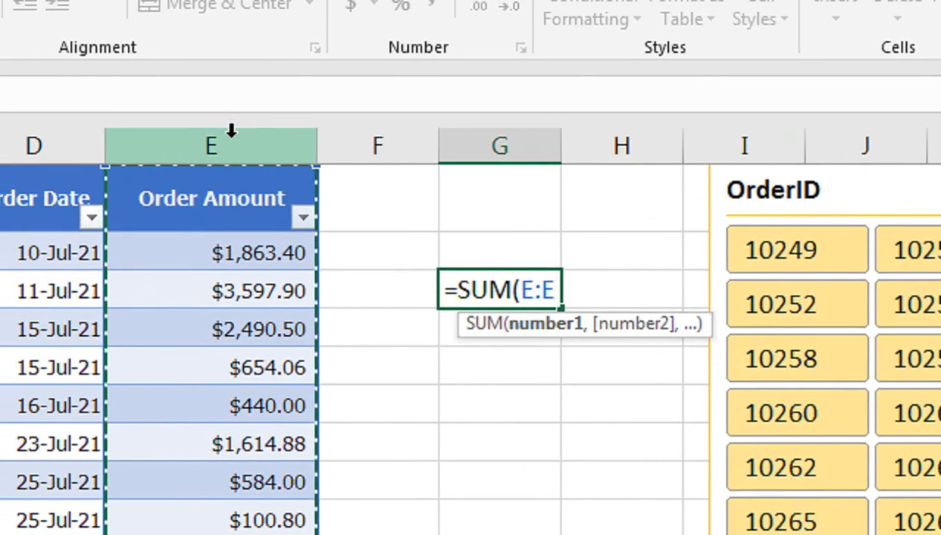
left_click(297, 267)
key("ctrl+shift+Down")
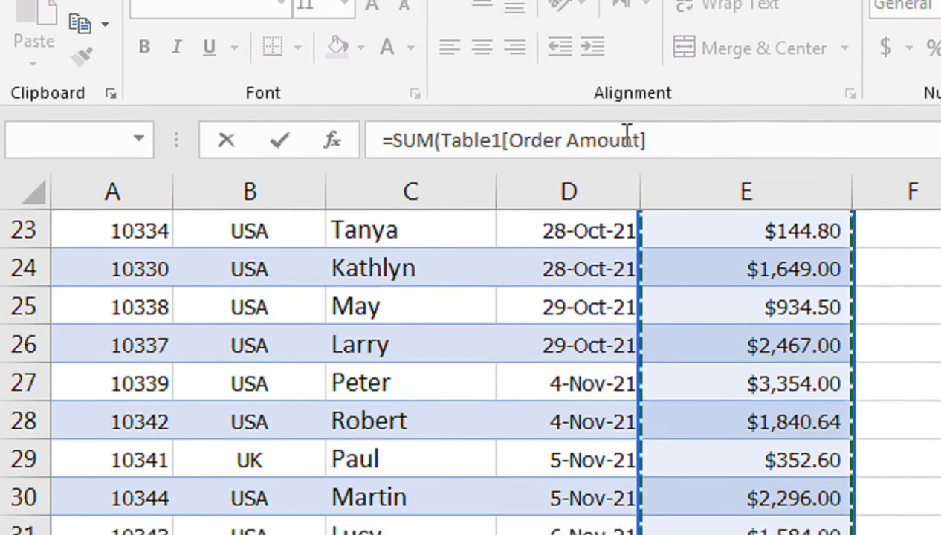
left_click(680, 132)
type(")")
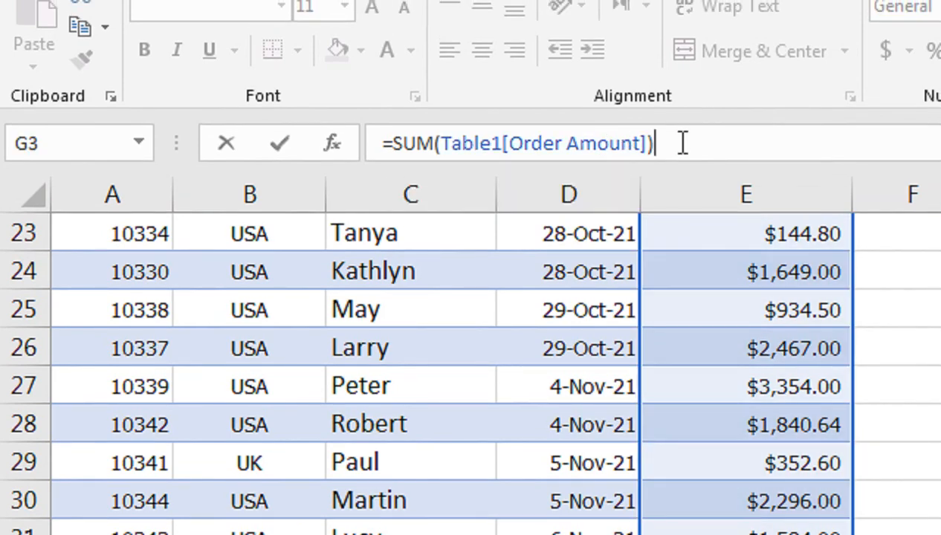
key("Return")
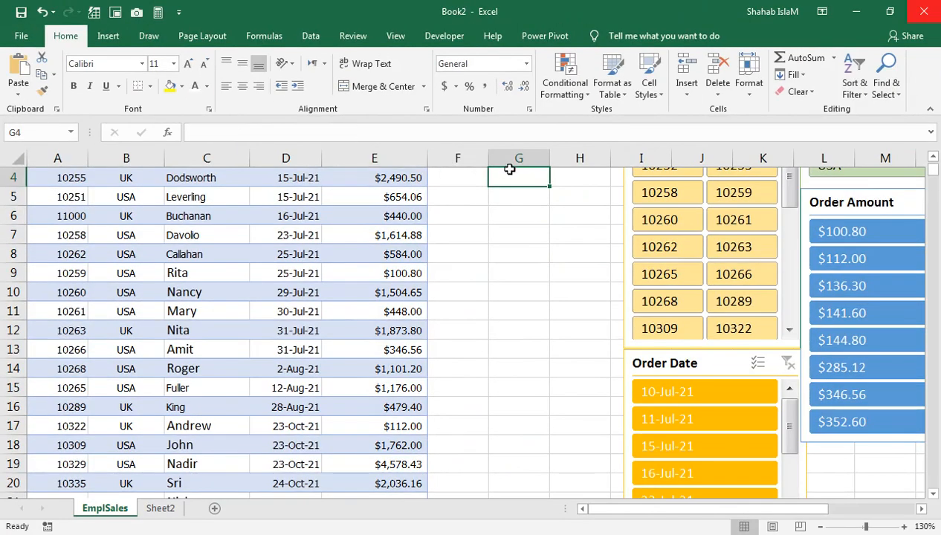
left_click_drag(519, 211, 520, 153)
left_click(506, 231)
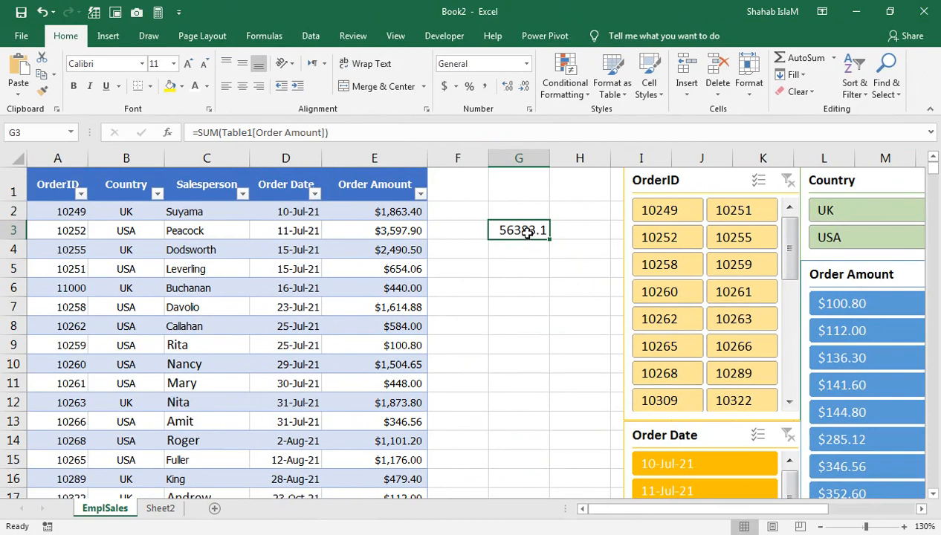
Add a new row at the end of the sales table with OrderID 10362
left_click(385, 341)
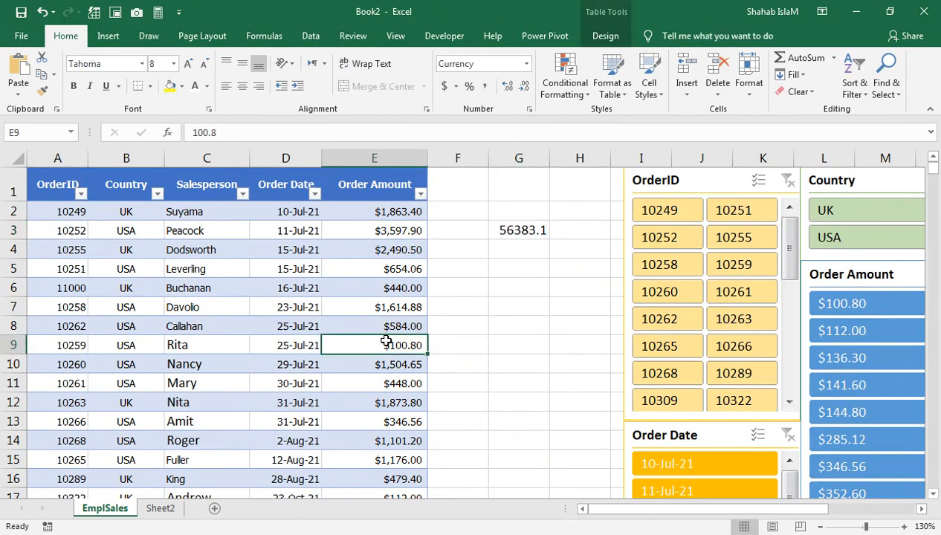
key("ctrl+Down")
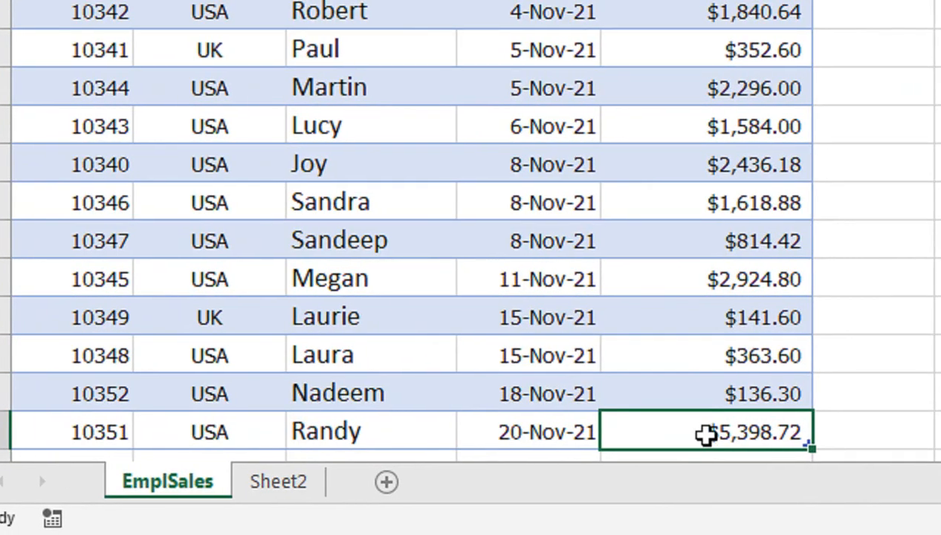
key("Tab")
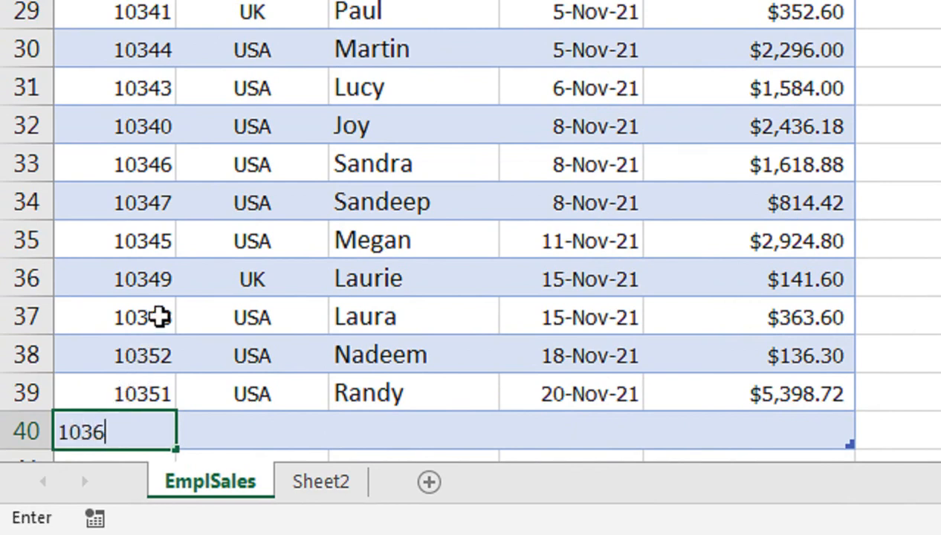
key("Tab")
Fill the new row's Country, Salesperson, Order Date and Order Amount cells with the values from row 39 above
key("Up")
key("shift+Right")
key("shift+Right")
key("shift+Right")
key("shift+Down")
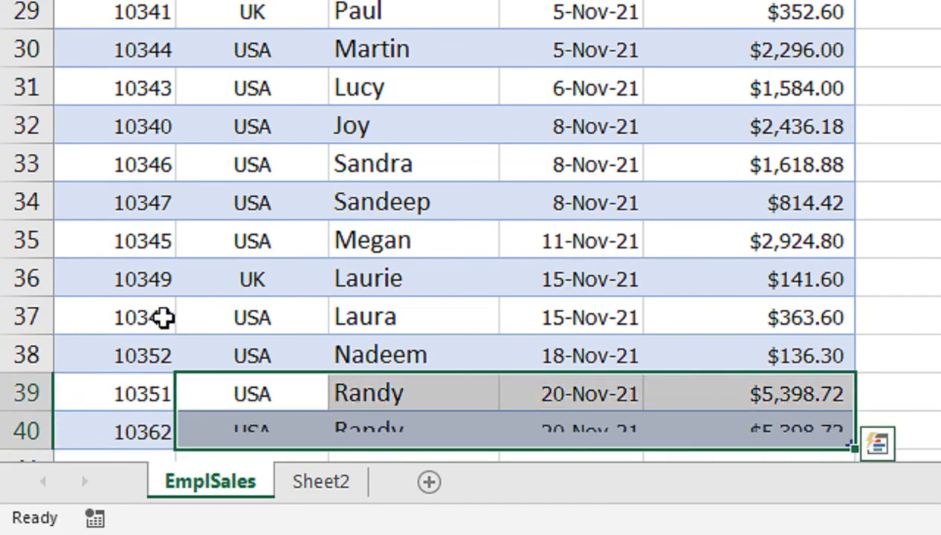
In row 40, set the Salesperson to abc and the Order Amount to 12000
key("Right")
key("Down")
type("ab")
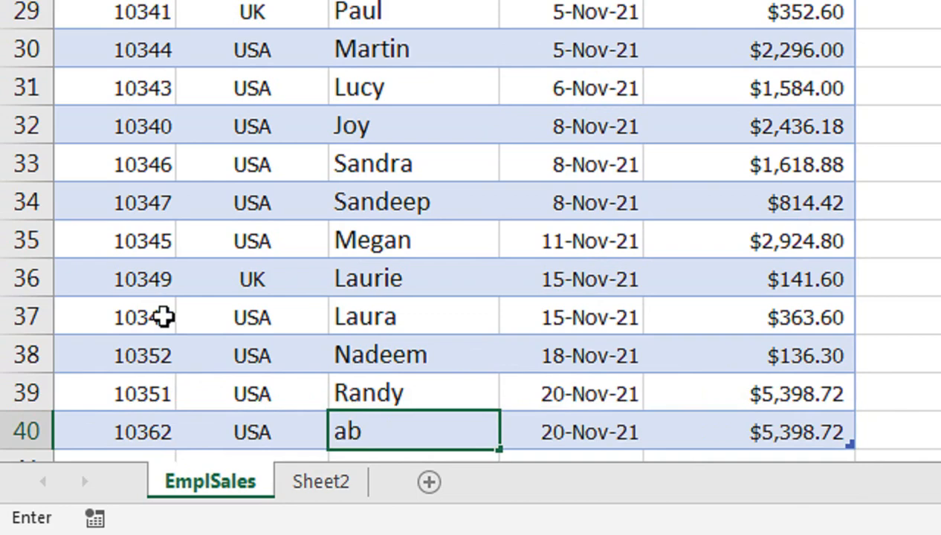
type("c")
key("Tab")
key("Tab")
key("Tab")
key("Left")
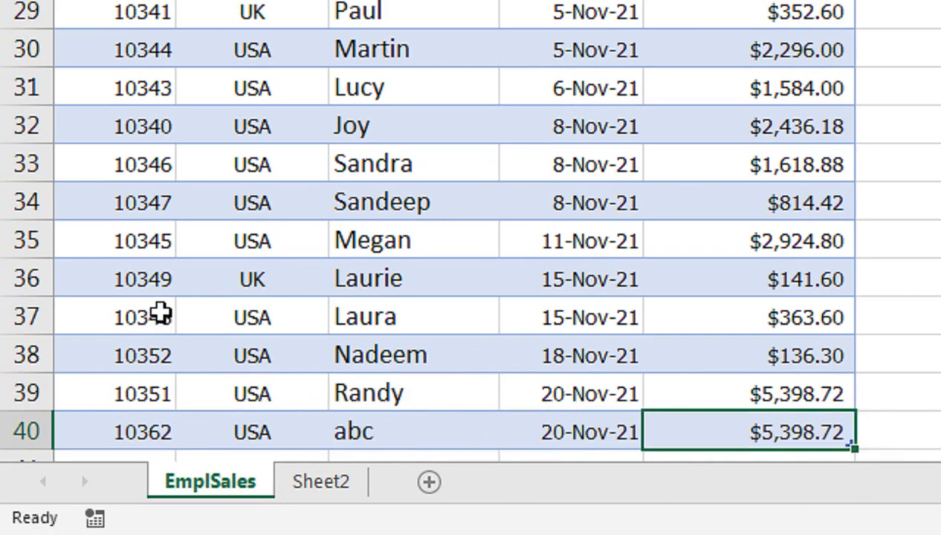
type("12000")
key("Return")
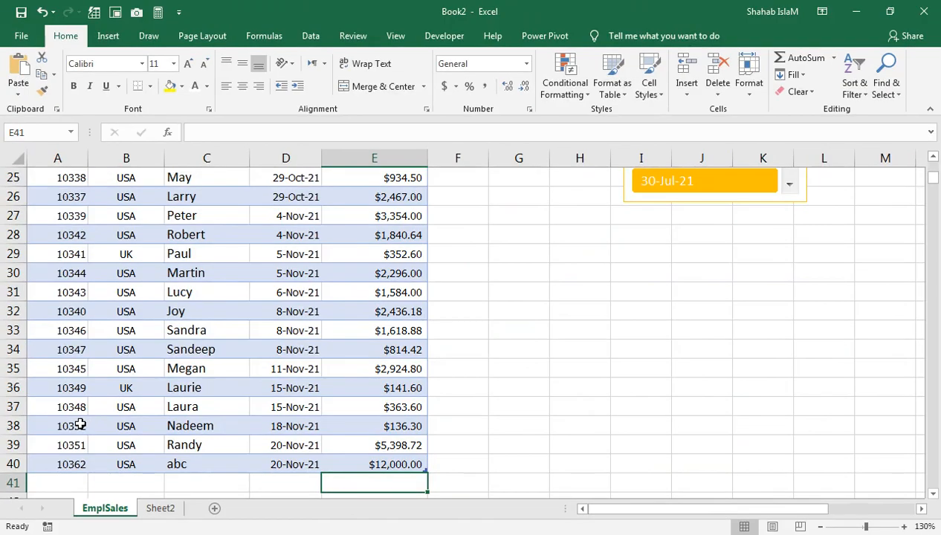
Return to the start of the table and check the Order Amount total in cell G3
key("ctrl+Up")
key("ctrl+Up")
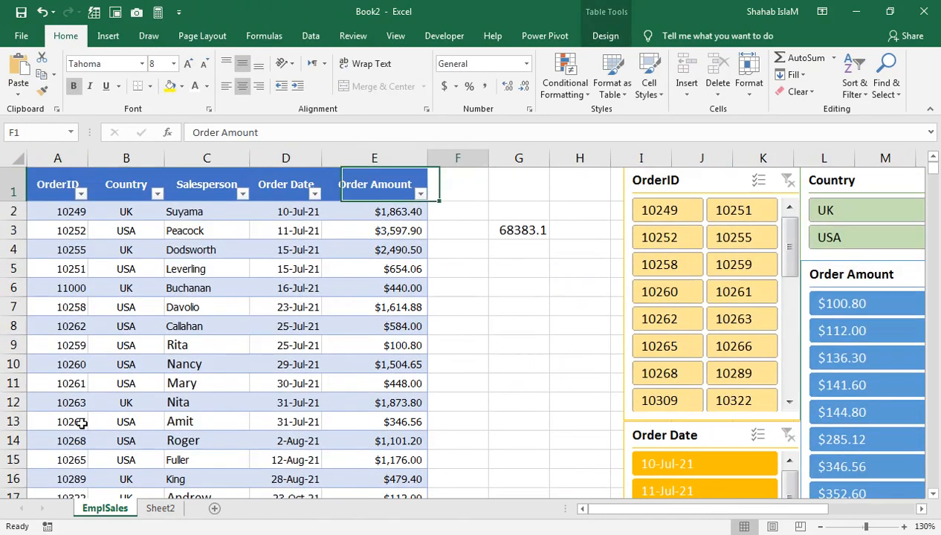
key("Right")
key("Down")
key("Down")
left_click(519, 225)
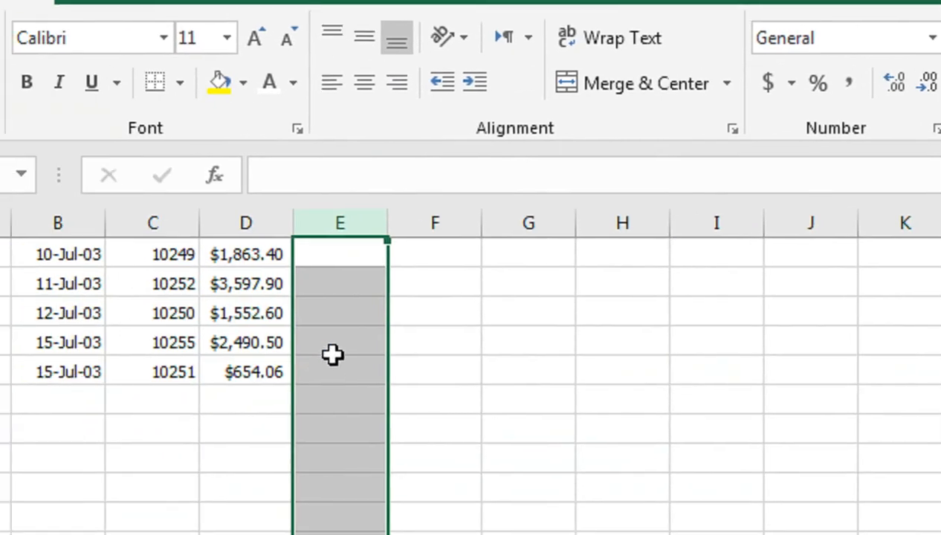
In the unformatted sales data without headers, enter =SUM(D1:D5) in cell E4 to total column D
left_click(332, 353)
type("=s")
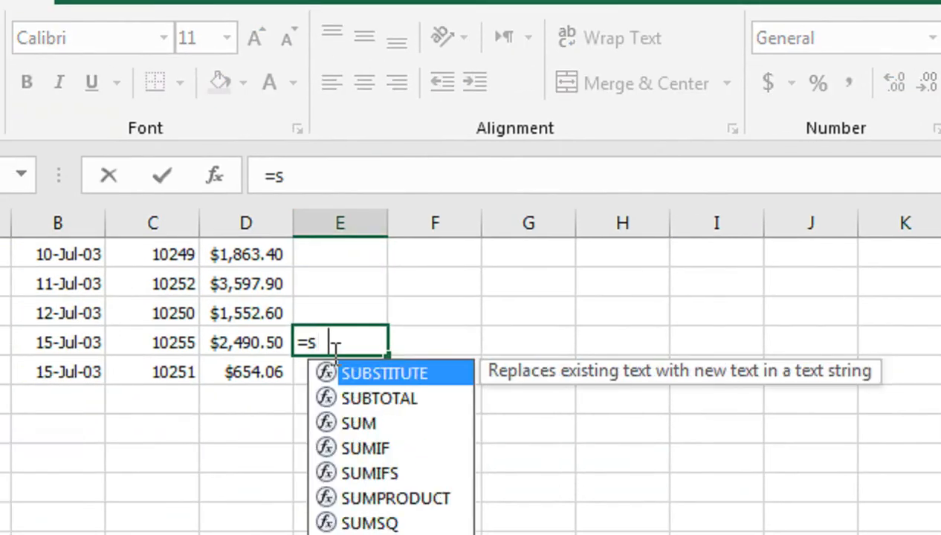
type("um")
key("Tab")
left_click_drag(272, 255, 252, 370)
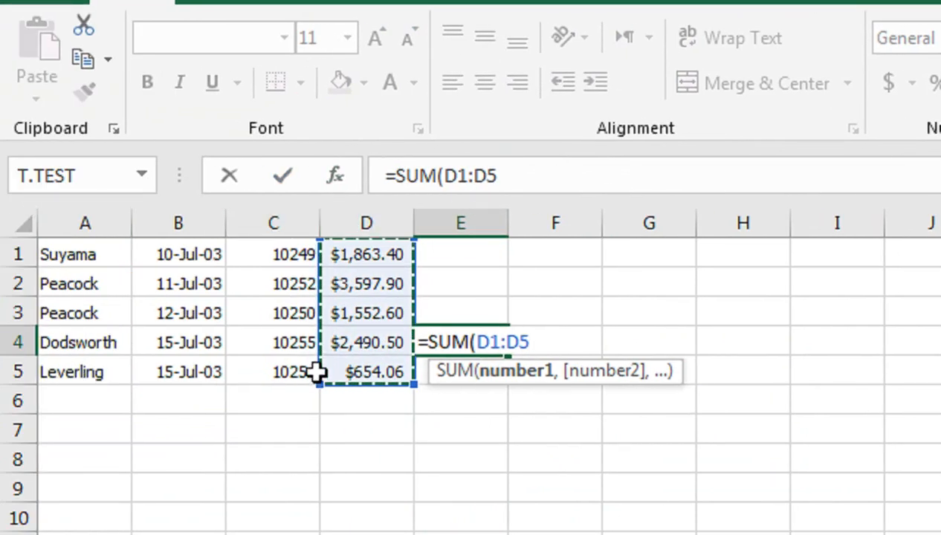
type(")")
key("Return")
Copy the row 5 record down into row 6 and set the amount in D6 to 12000
left_click_drag(104, 371, 359, 392)
key("ctrl+d")
left_click(133, 394)
left_click(346, 385)
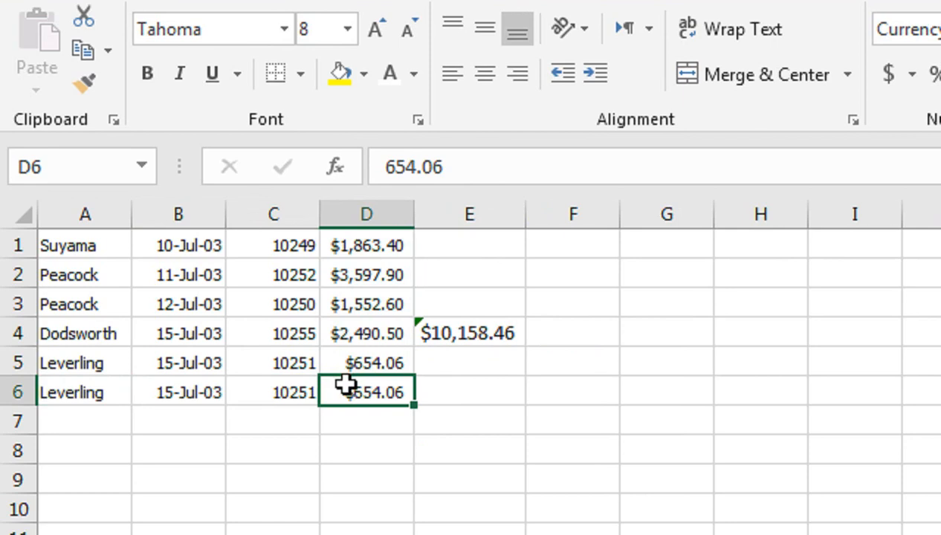
type("12000")
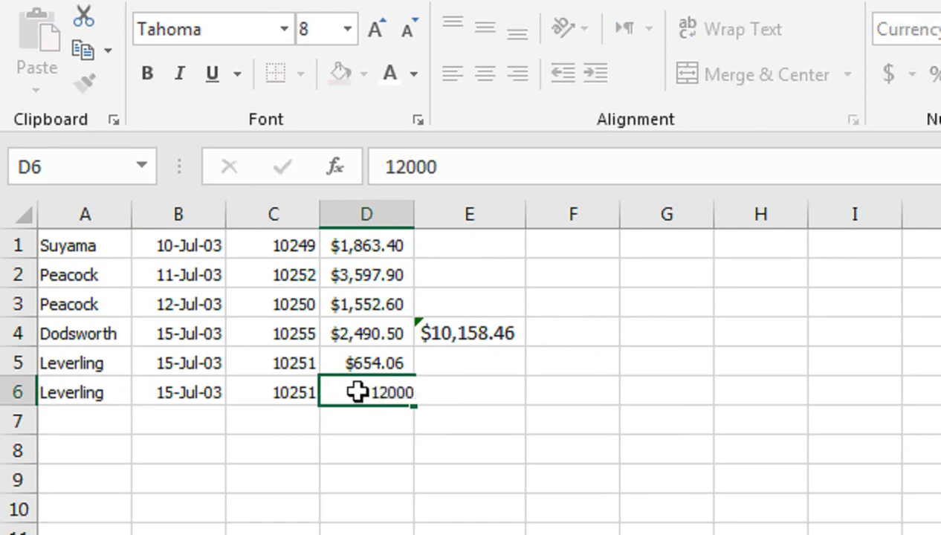
key("Return")
Extend the SUM formula in E4 to cover D1:D6
double_click(469, 331)
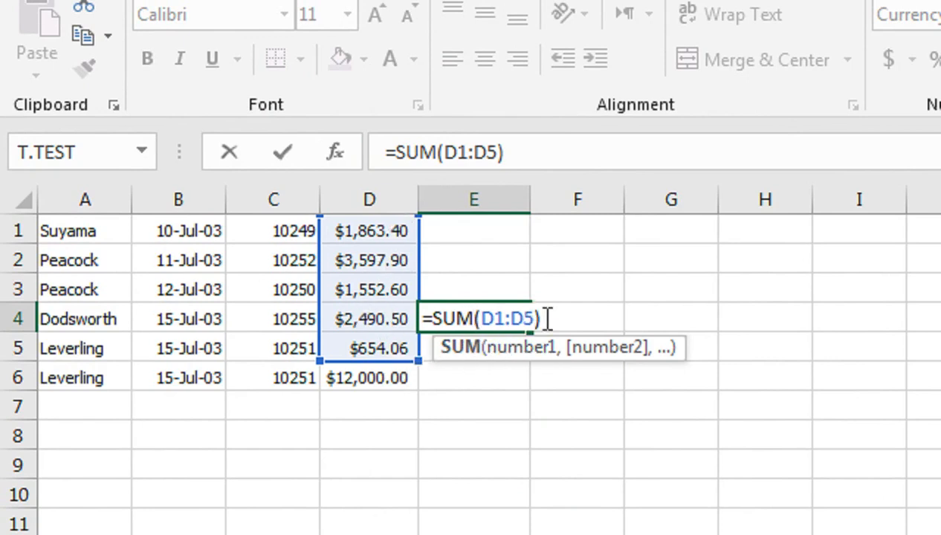
left_click_drag(526, 318, 479, 318)
left_click_drag(400, 372, 399, 181)
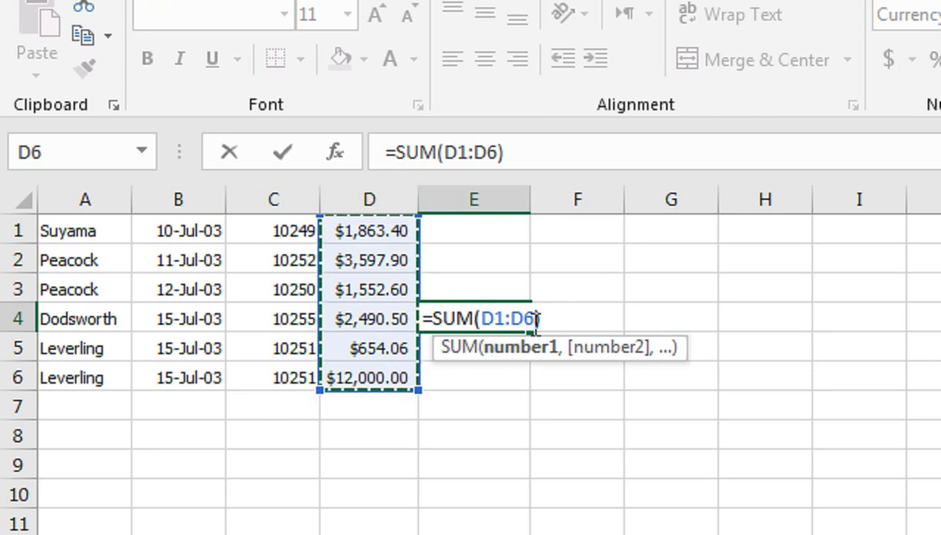
key("Return")
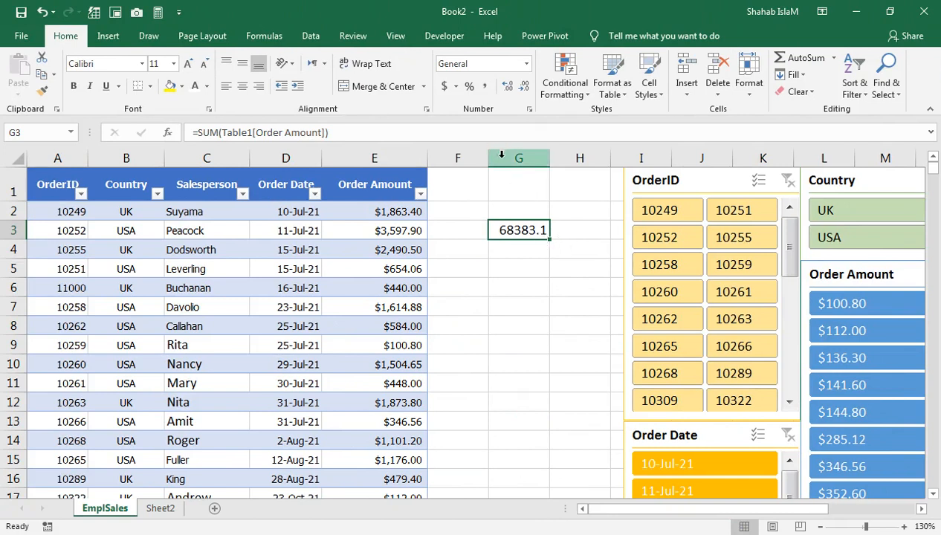
Delete column G, which holds the Order Amount total, from the EmplSales sheet
right_click(497, 158)
left_click(545, 276)
right_click(469, 157)
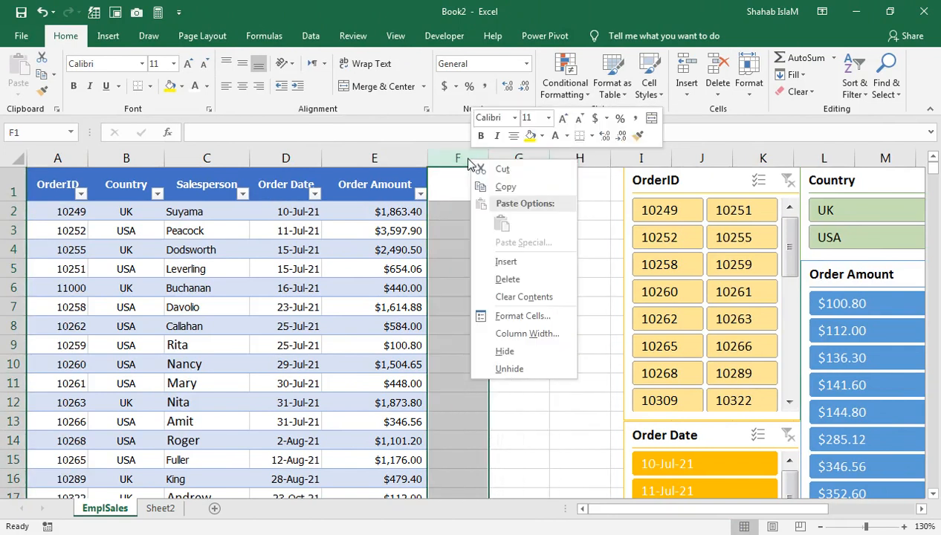
left_click(455, 156)
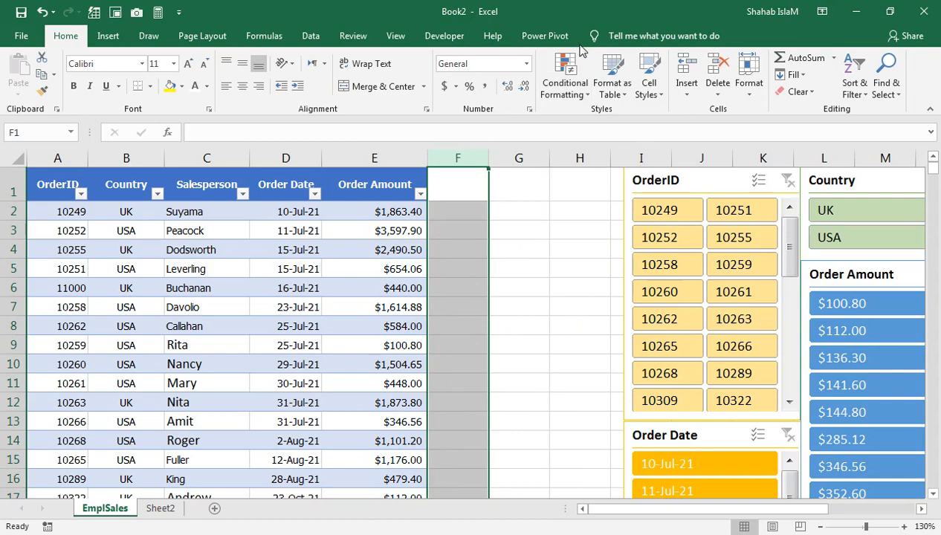
Convert the employee sales table back to a normal range
key("Left")
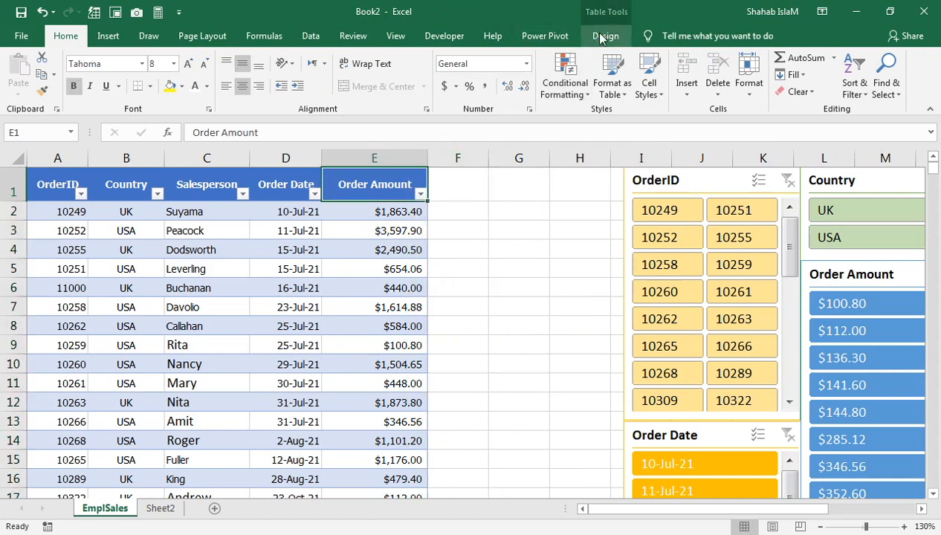
left_click(605, 36)
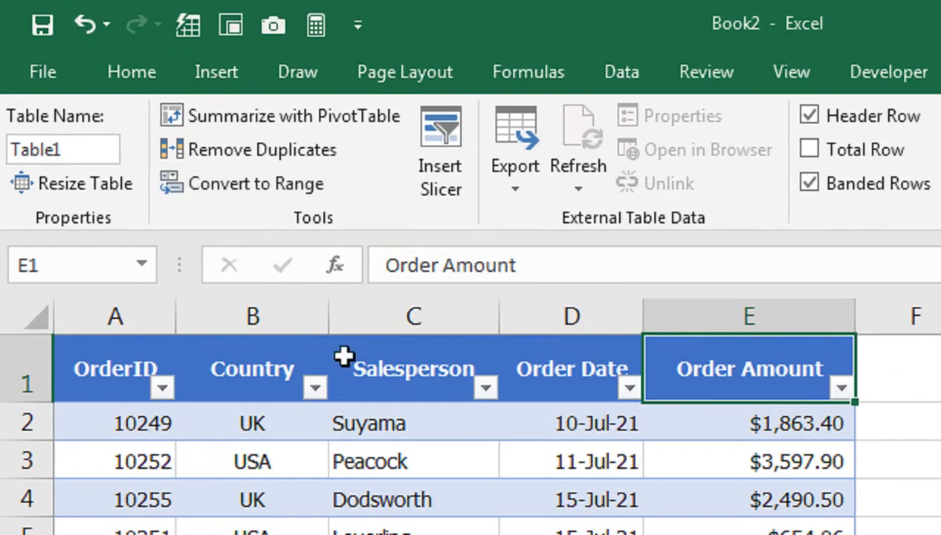
left_click(420, 405)
left_click(420, 377)
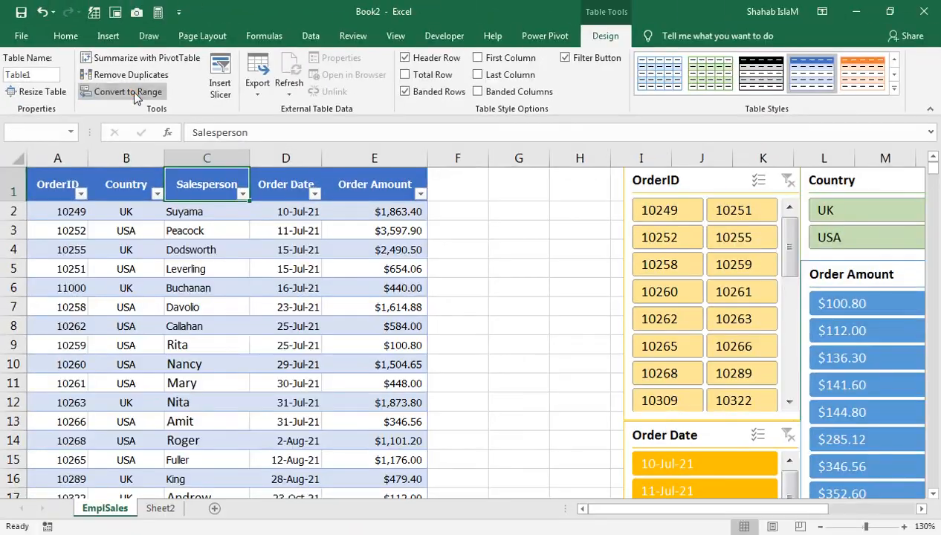
left_click(133, 93)
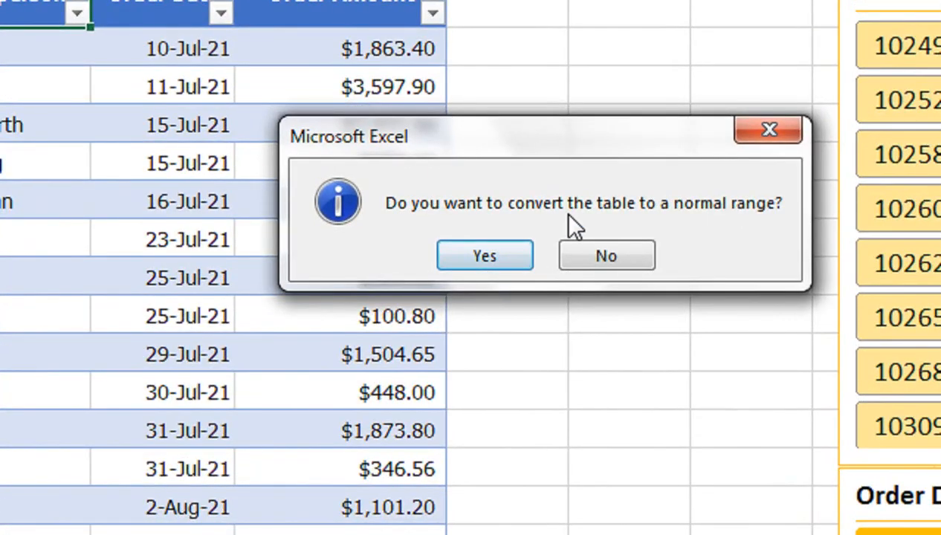
left_click(457, 254)
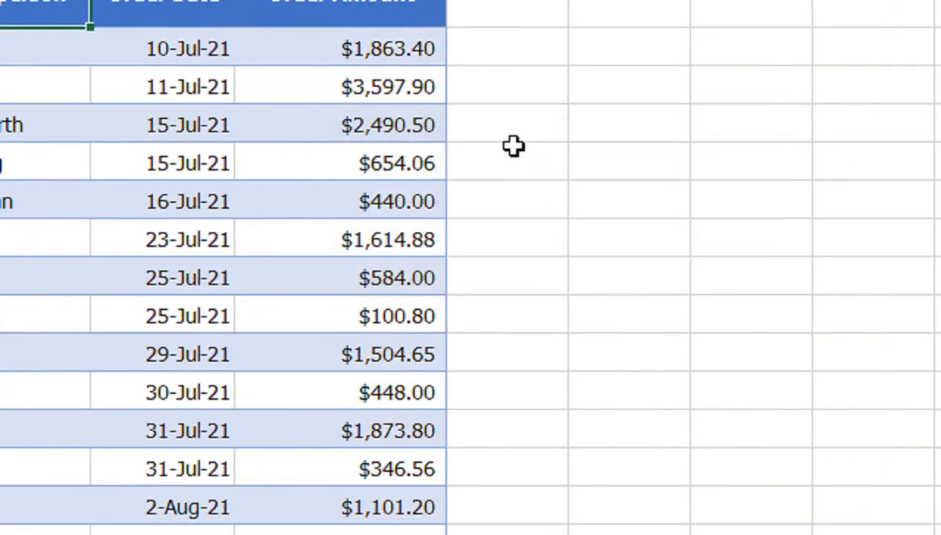
Enter =SUM(E2:E10) in cell F5 beside the converted range and select that cell to inspect it
left_click(512, 148)
type("=sum")
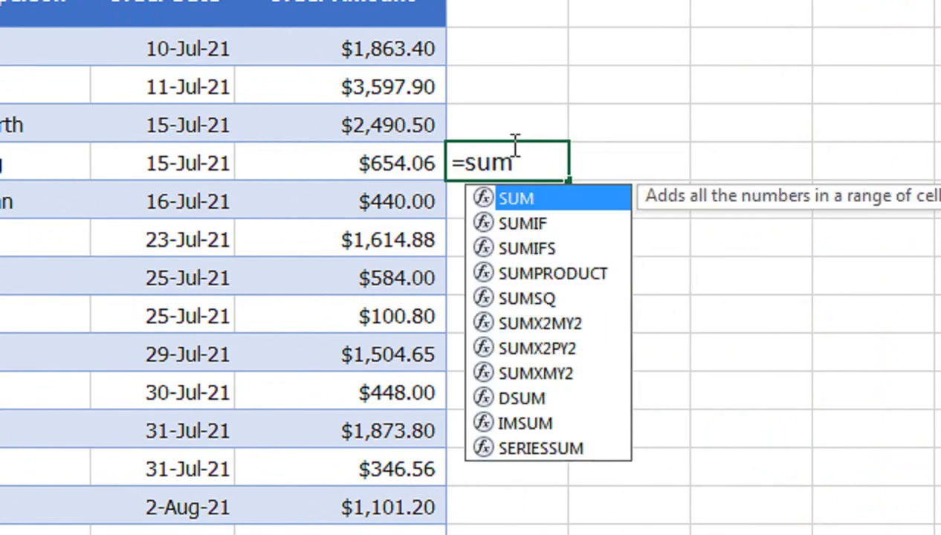
key("Tab")
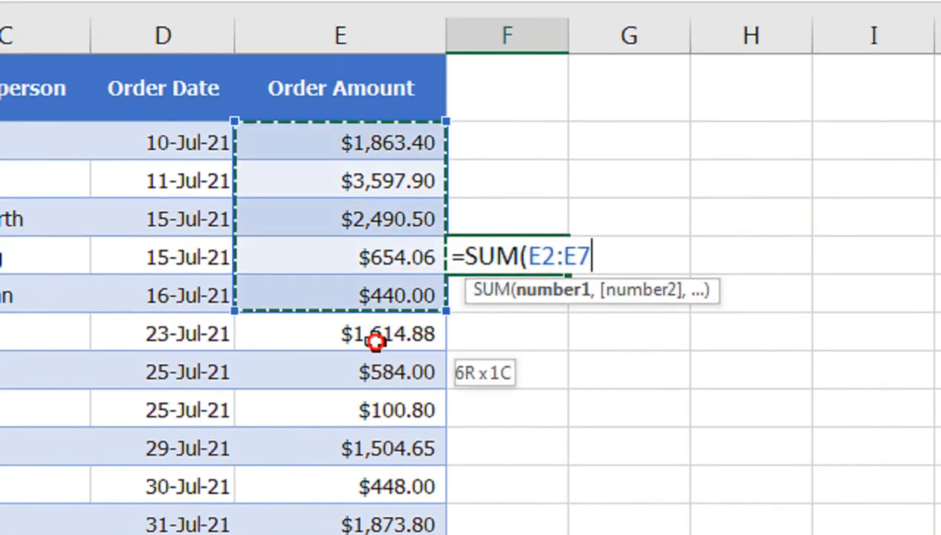
left_click_drag(364, 44, 401, 354)
type(")")
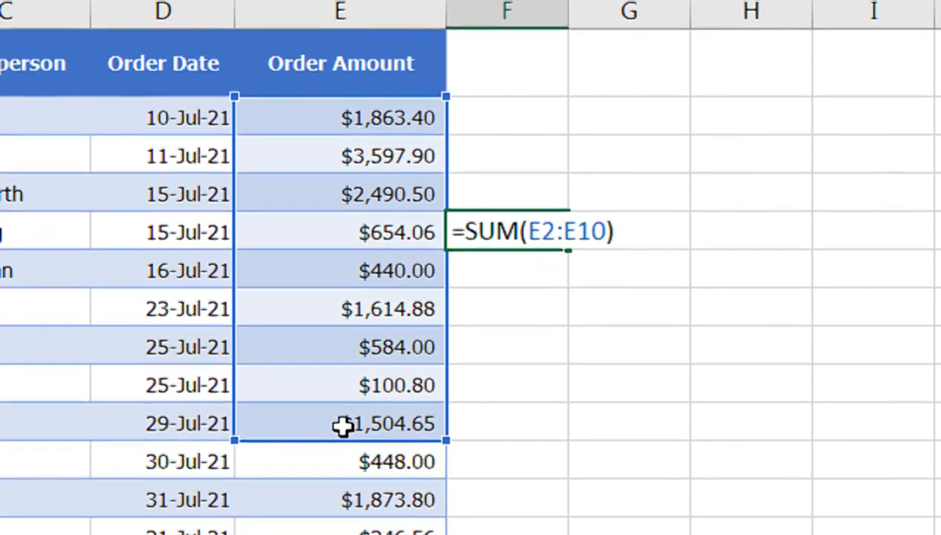
key("ctrl+Return")
key("Return")
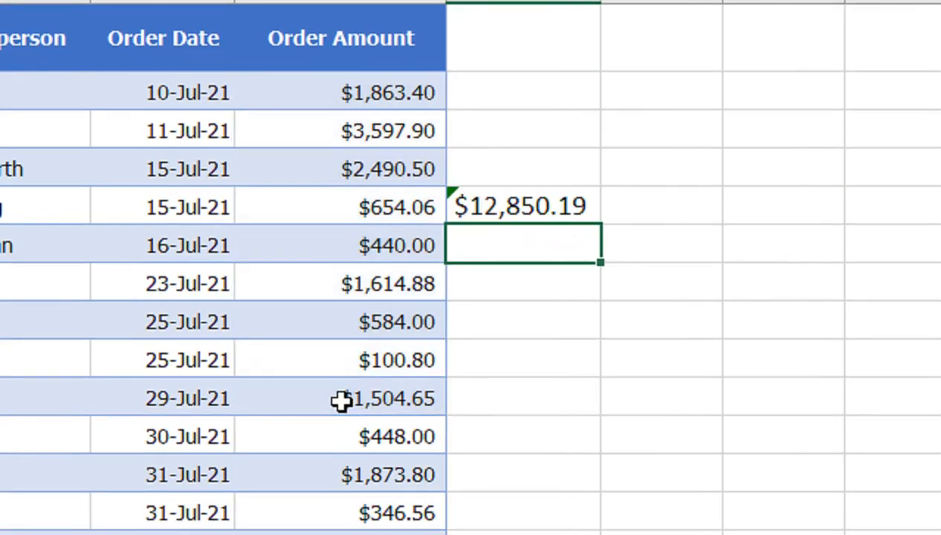
left_click(543, 208)
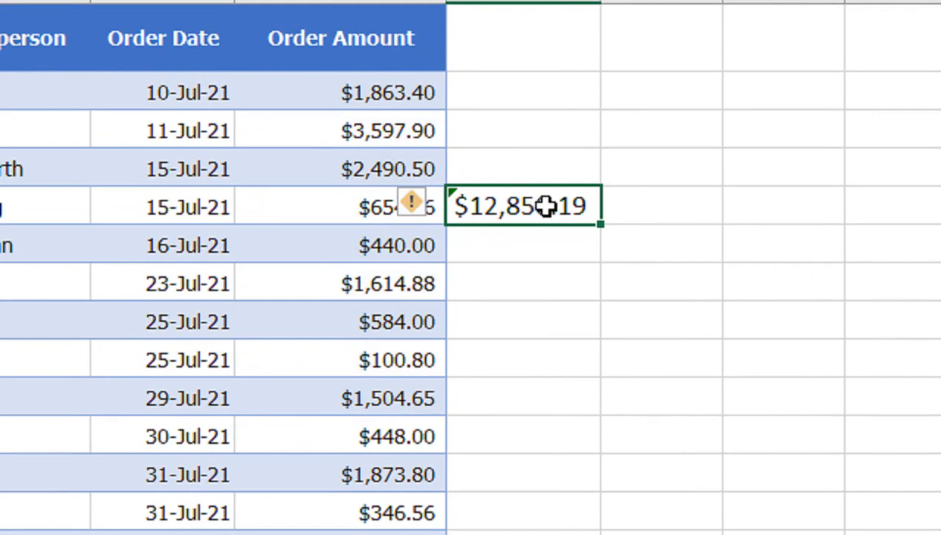